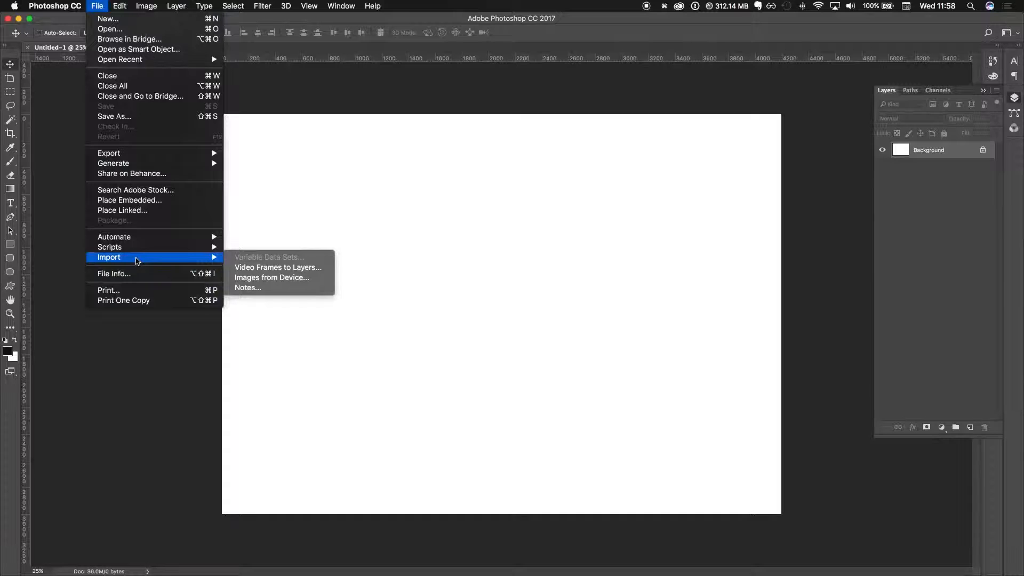
# Step: Import the video from the Seagate 1TB drive as layers, from beginning to end, with a frame animation
pyautogui.click(305, 268)
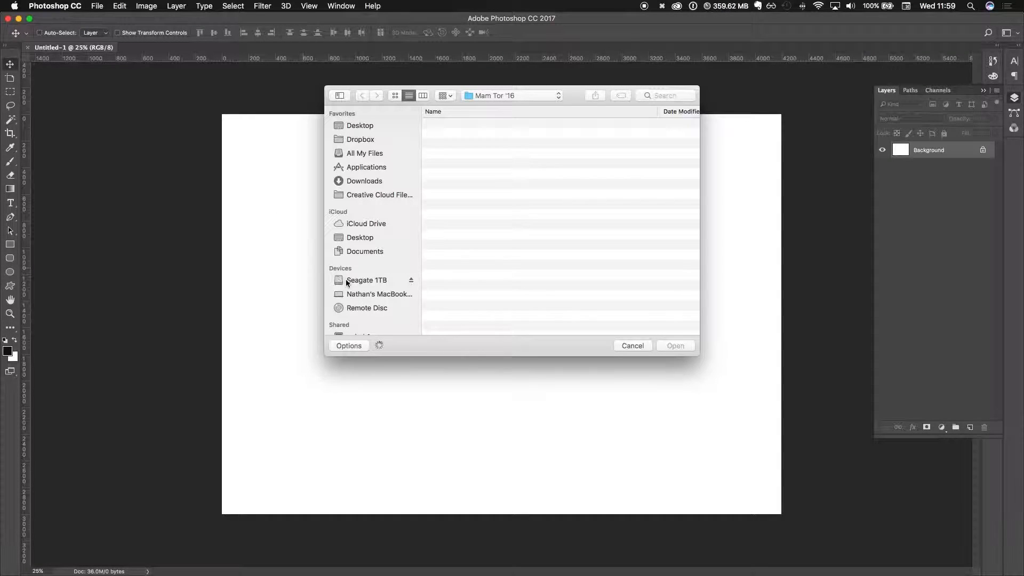
pyautogui.click(358, 281)
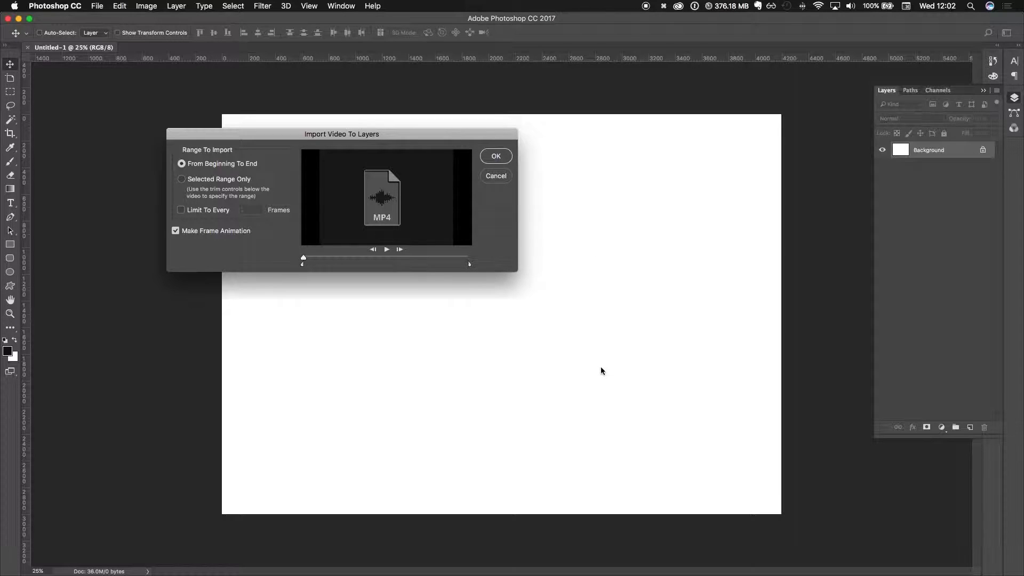
pyautogui.press('Return')
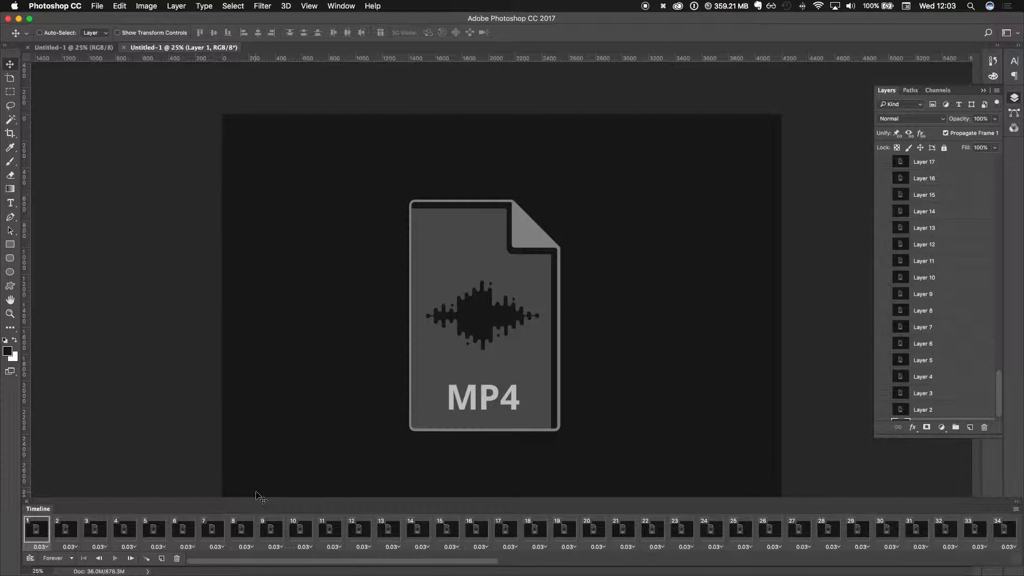
# Step: Check the animation's looping options in the timeline
pyautogui.moveTo(259, 498); pyautogui.dragTo(261, 483)
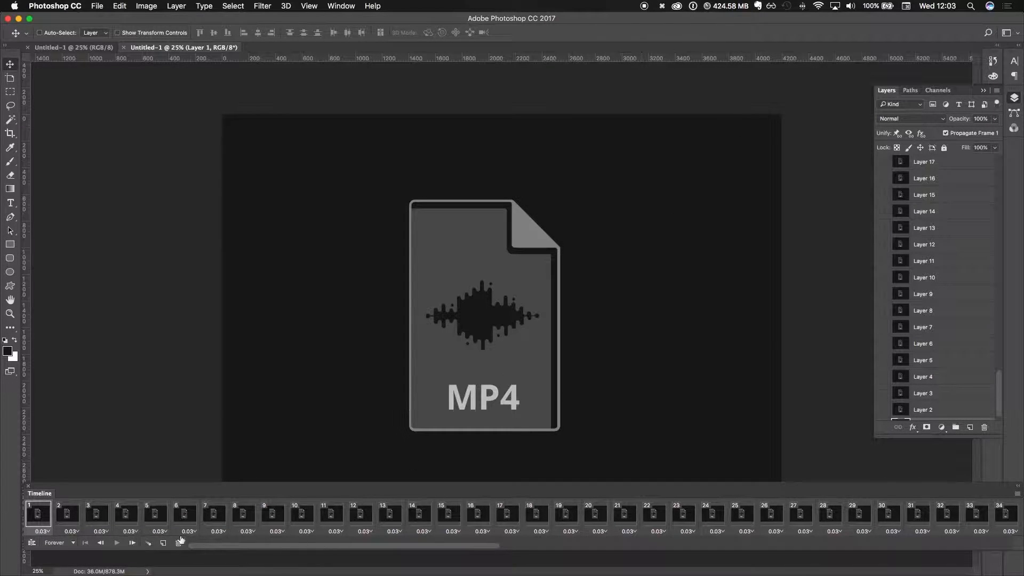
pyautogui.click(61, 542)
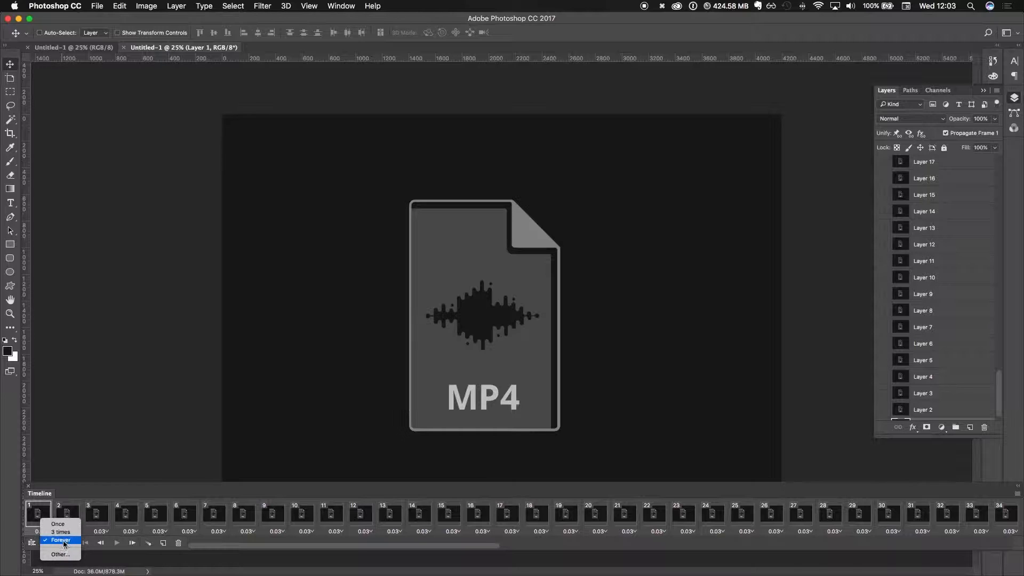
pyautogui.click(235, 552)
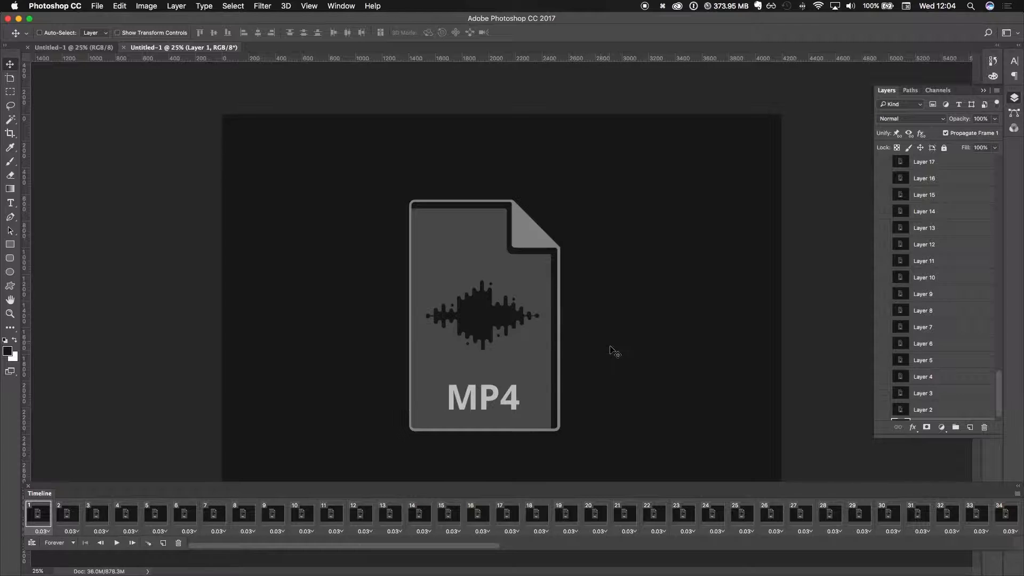
pyautogui.moveTo(608, 490)
pyautogui.mouseDown()
pyautogui.moveTo(603, 557)
pyautogui.moveTo(606, 506)
pyautogui.mouseUp()
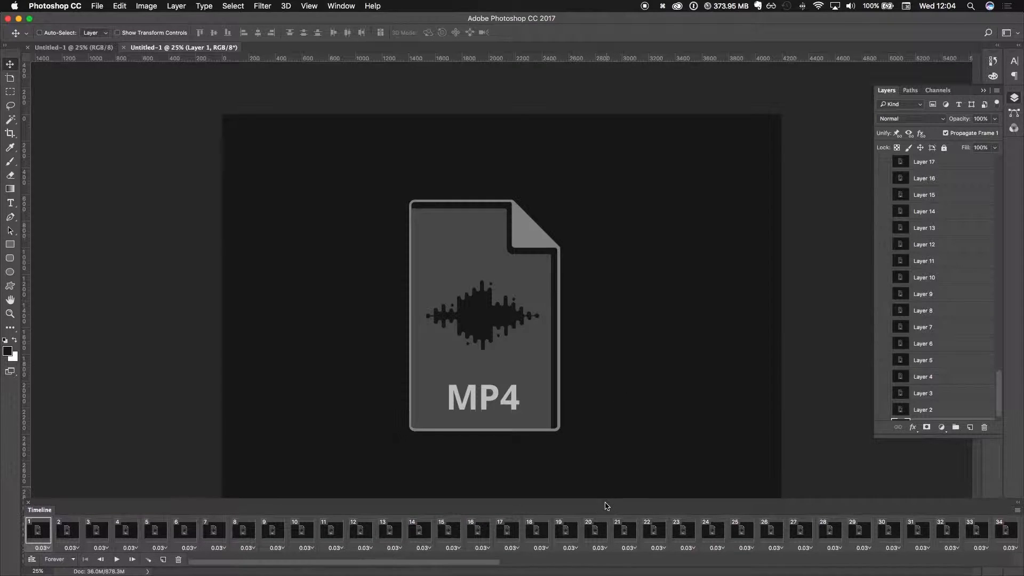
# Step: Select Layer 90 and frame 90, the last frame of the animation
pyautogui.scroll(6, 948, 242)
pyautogui.scroll(7, 948, 241)
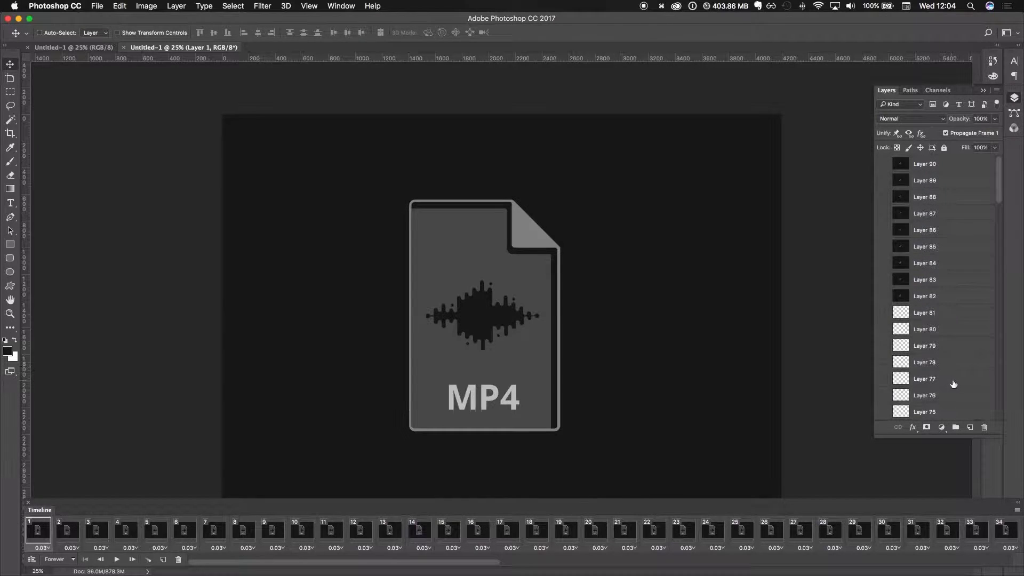
pyautogui.scroll(8, 958, 314)
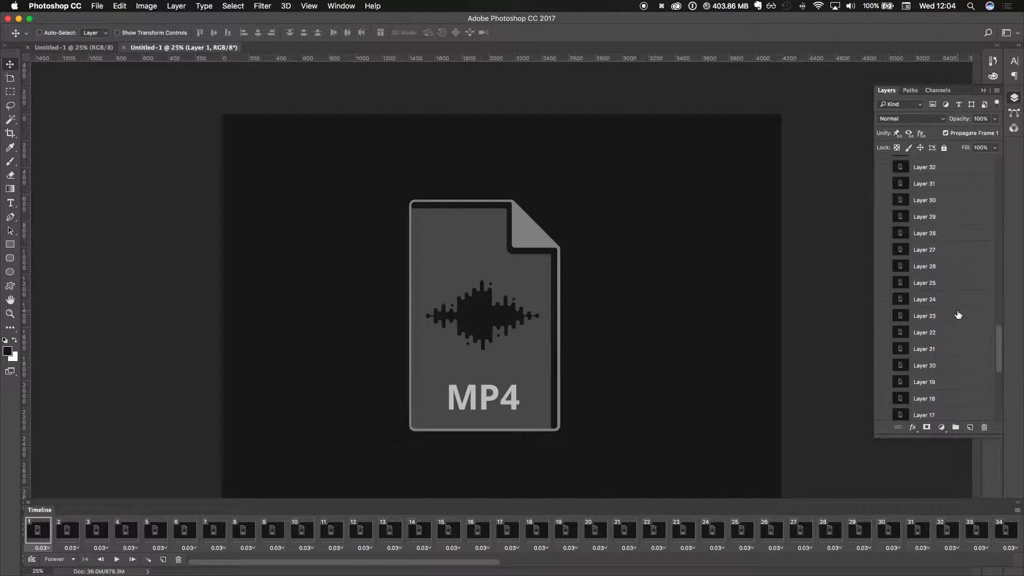
pyautogui.scroll(3, 958, 314)
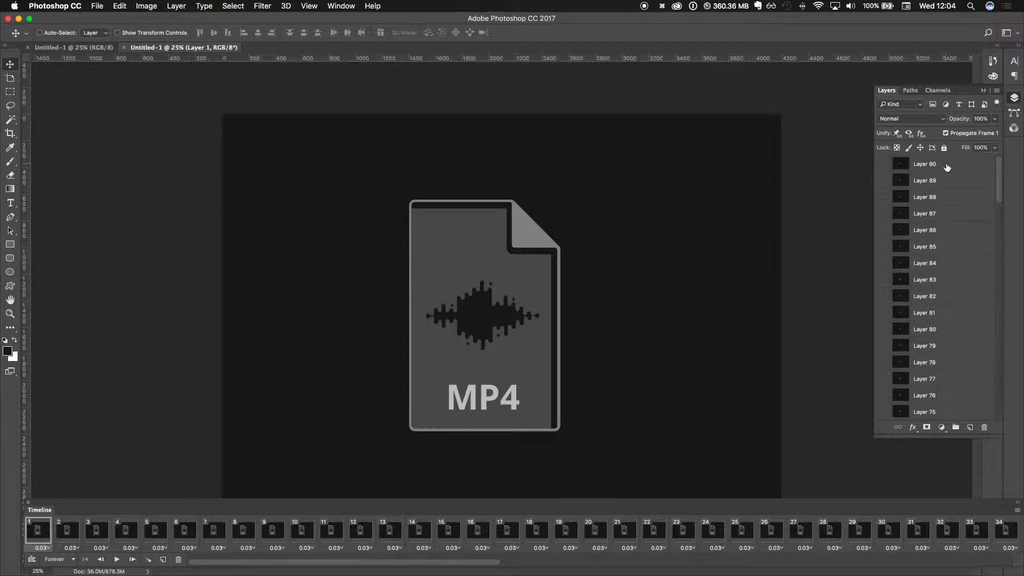
pyautogui.click(947, 165)
pyautogui.moveTo(498, 562); pyautogui.dragTo(1016, 563)
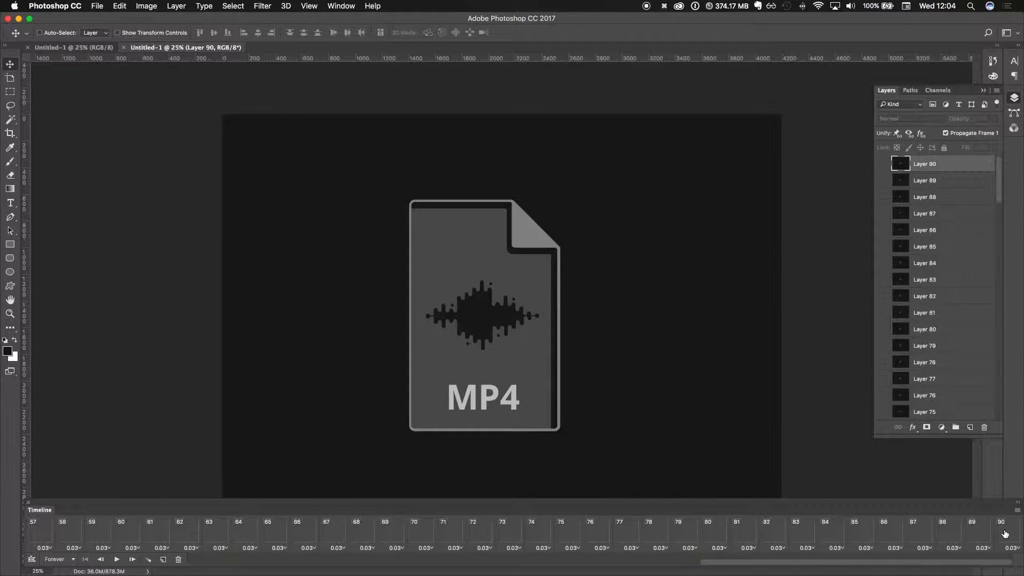
pyautogui.click(1005, 533)
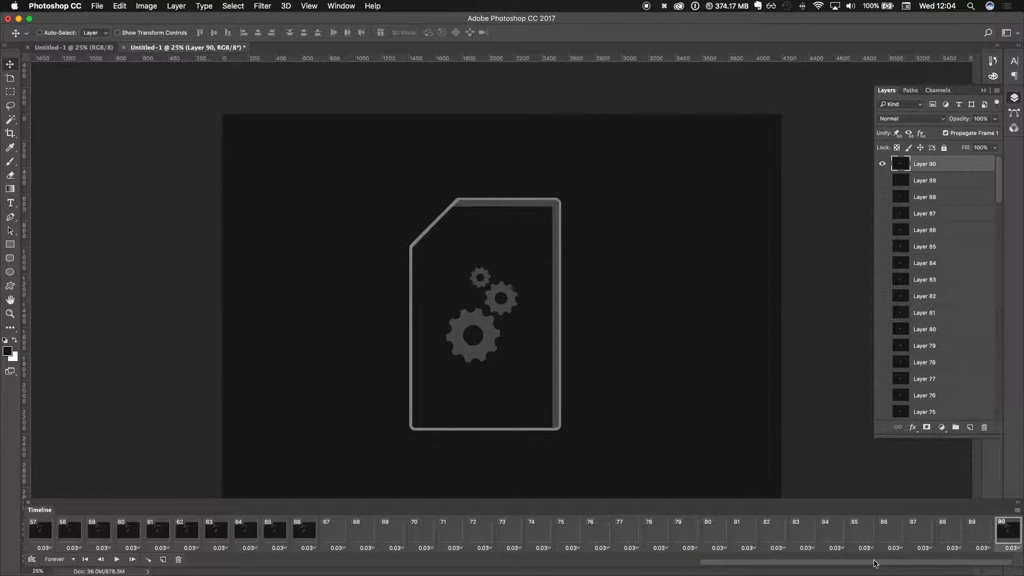
pyautogui.click(347, 560)
pyautogui.moveTo(348, 560); pyautogui.dragTo(313, 553)
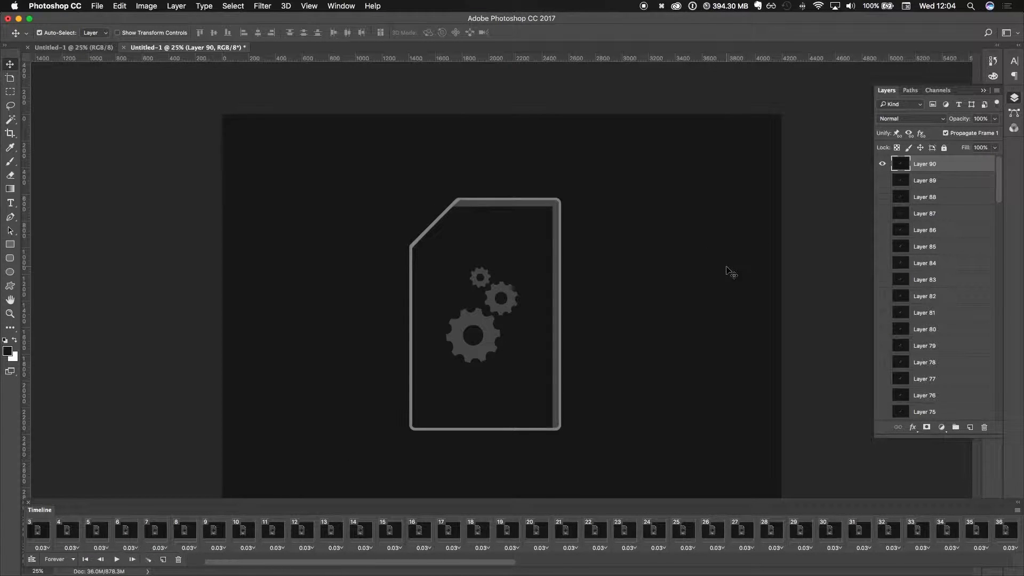
# Step: Crop both sides of the canvas evenly to about 3360 px wide, keeping the full height
pyautogui.press('super+minus')
pyautogui.press('c')
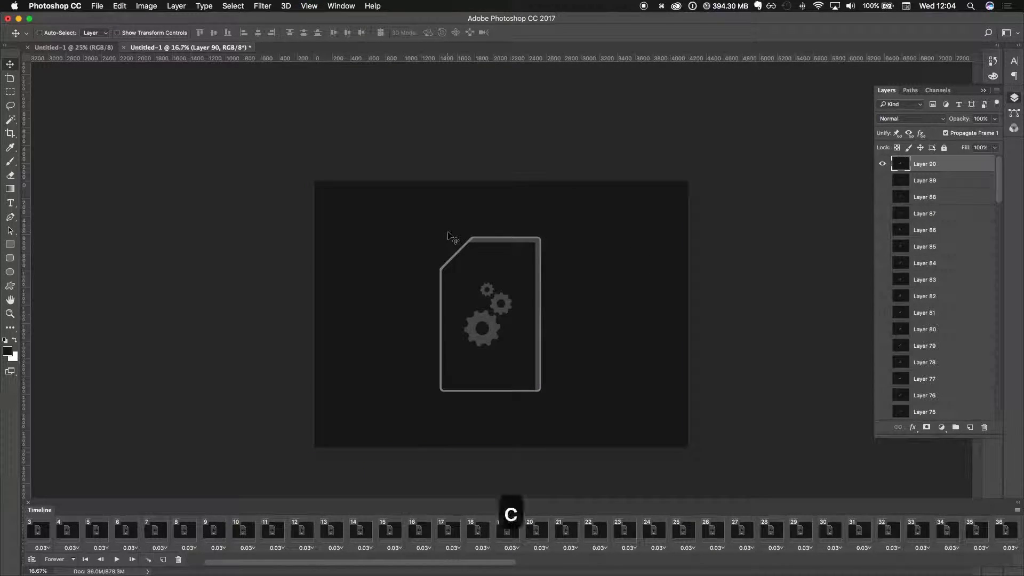
pyautogui.moveTo(687, 315); pyautogui.dragTo(661, 319)
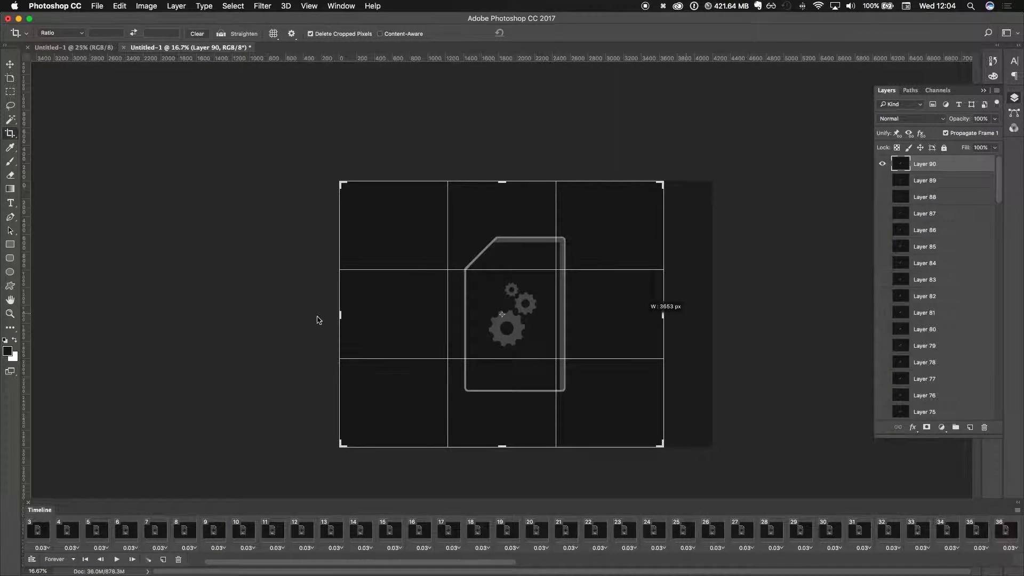
pyautogui.moveTo(335, 315); pyautogui.dragTo(347, 315)
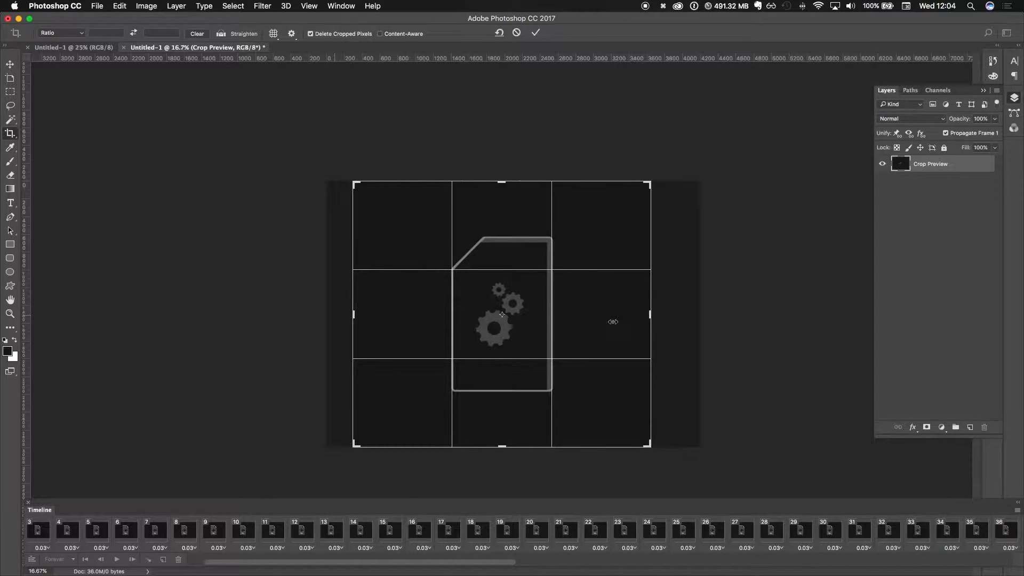
pyautogui.press('Return')
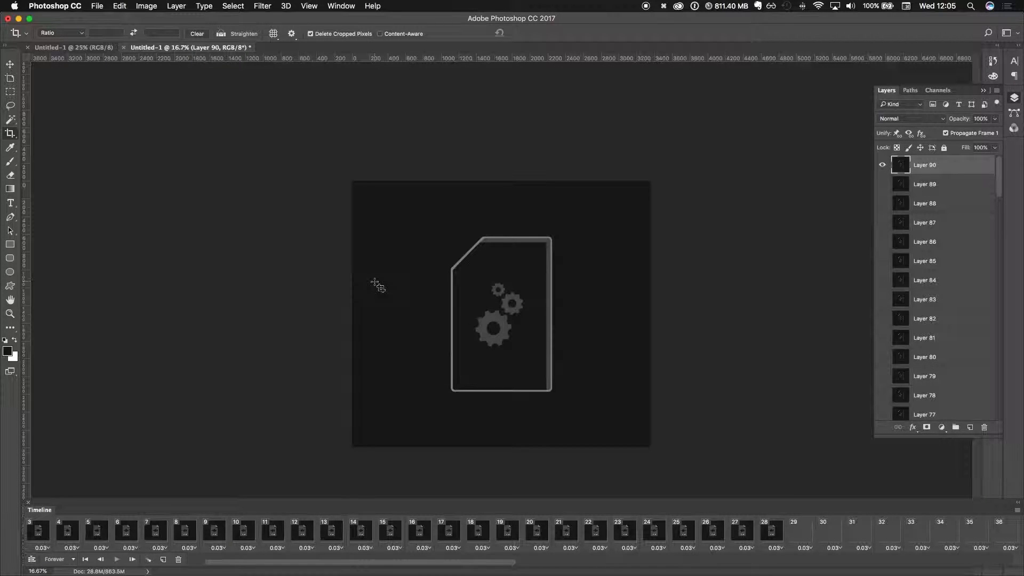
# Step: Resize the image to 500 pixels wide, keeping its proportions
pyautogui.press('alt+super+i')
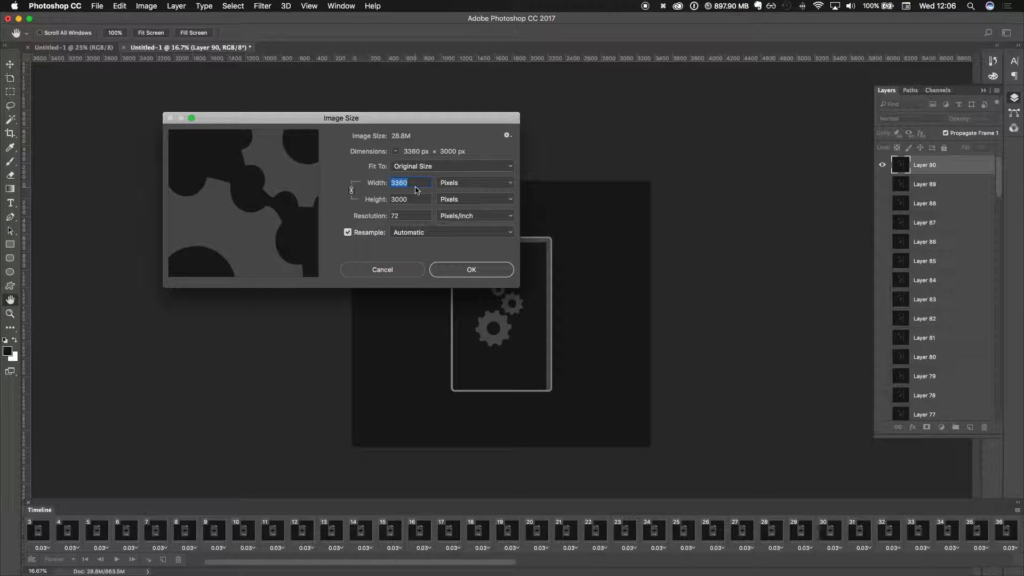
pyautogui.write('500')
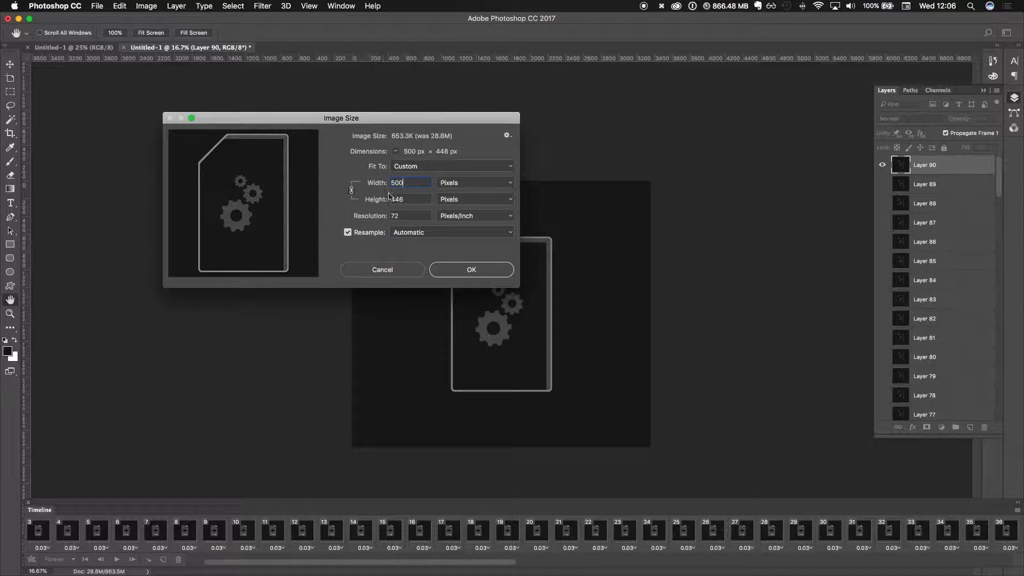
pyautogui.click(473, 273)
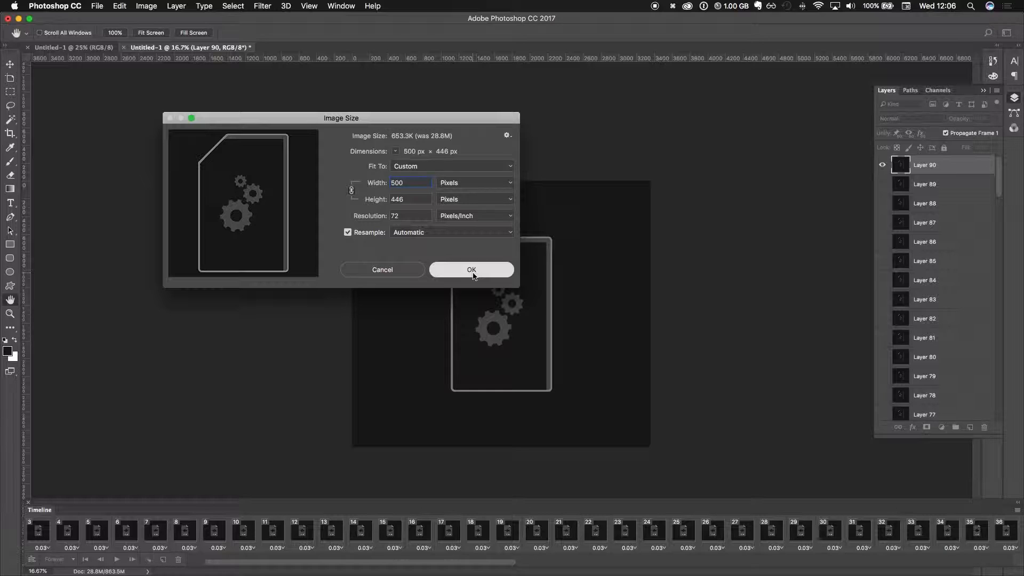
pyautogui.click(472, 275)
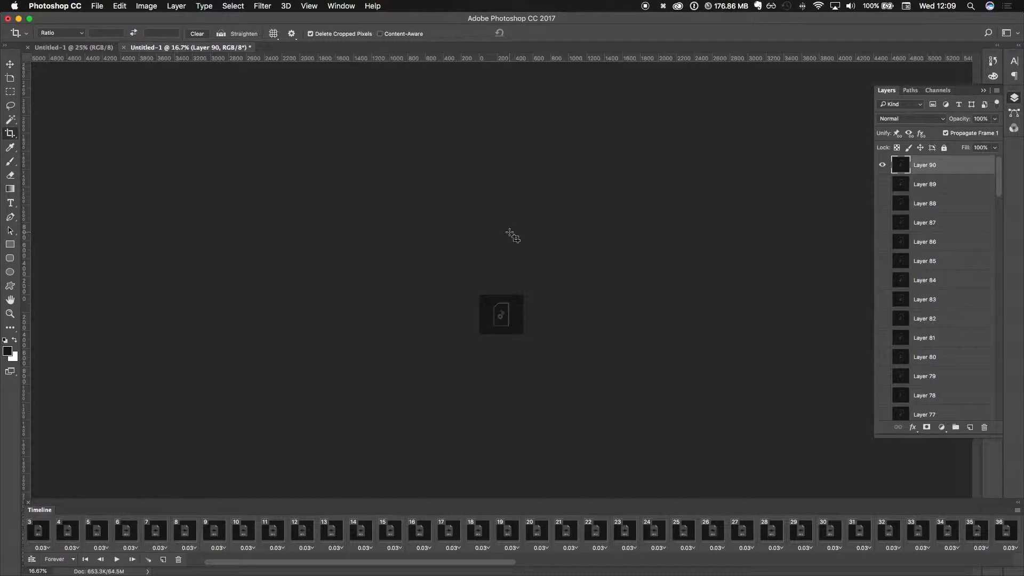
# Step: Examine the resized artwork at 100% zoom with the Move tool active, and bring the first timeline frames into view
pyautogui.press('v')
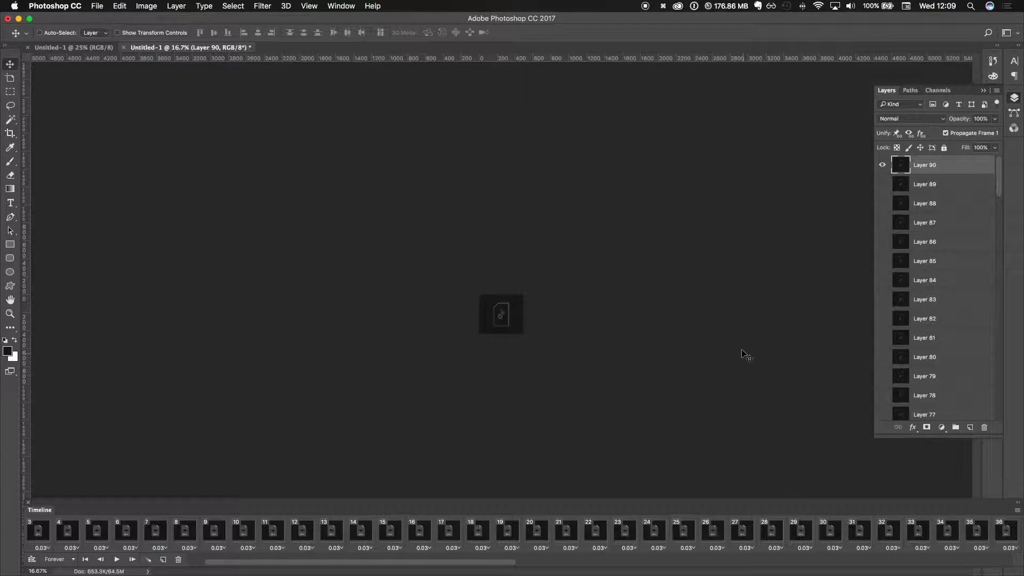
pyautogui.press('super+equal')
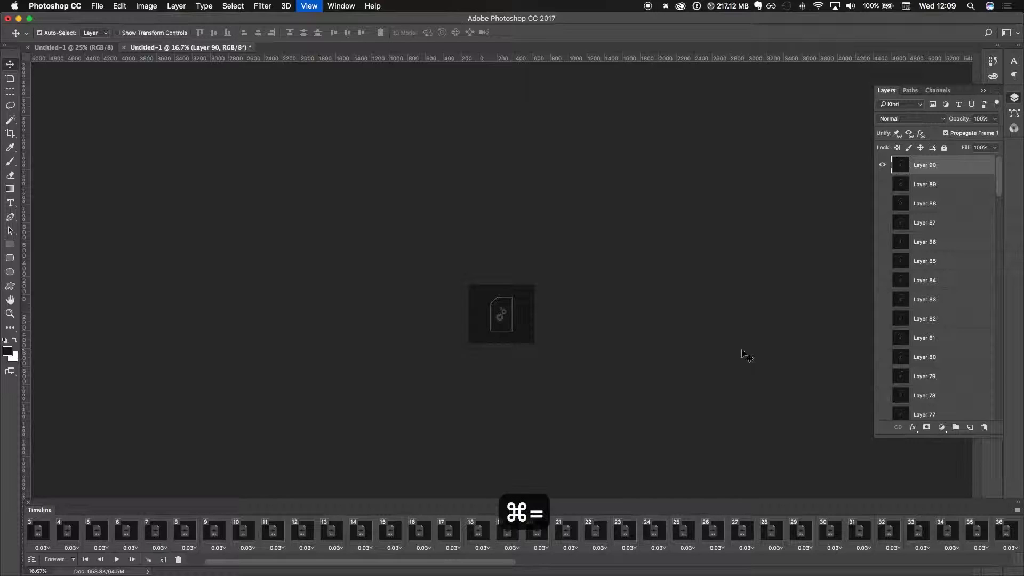
pyautogui.press('super+equal')
pyautogui.press('super+equal')
pyautogui.press('super+equal')
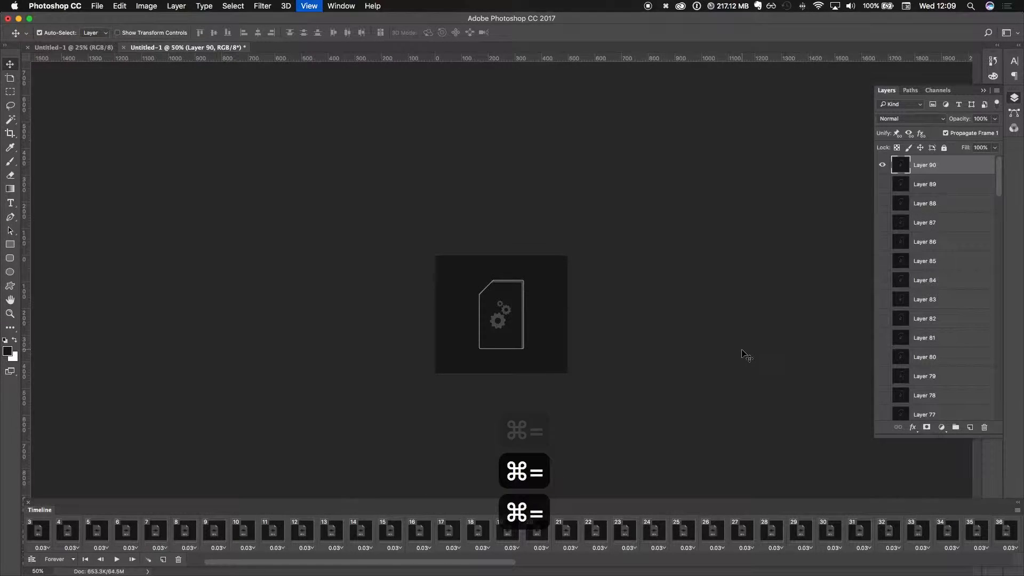
pyautogui.press('super+equal')
pyautogui.press('super+equal')
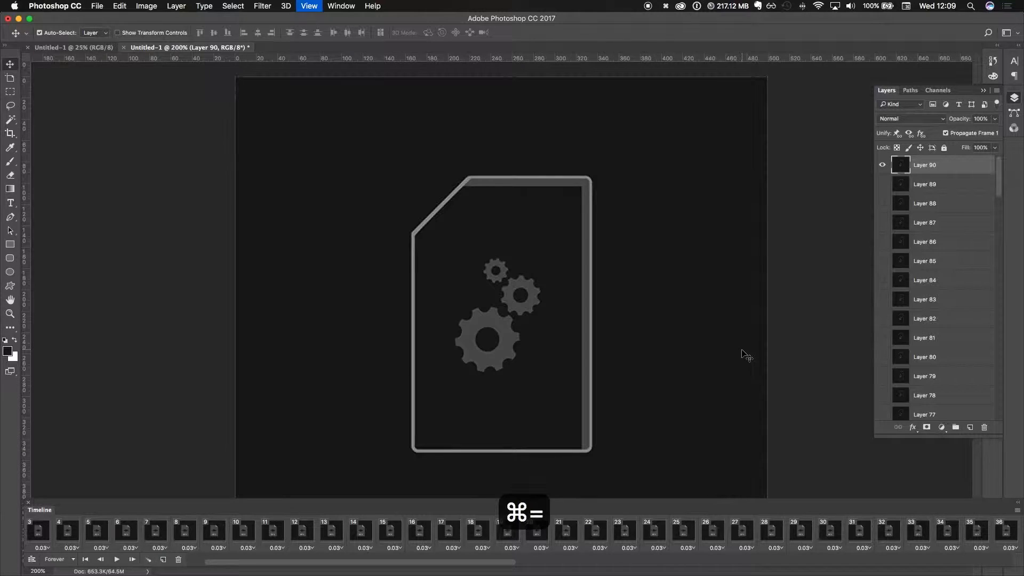
pyautogui.press('super+minus')
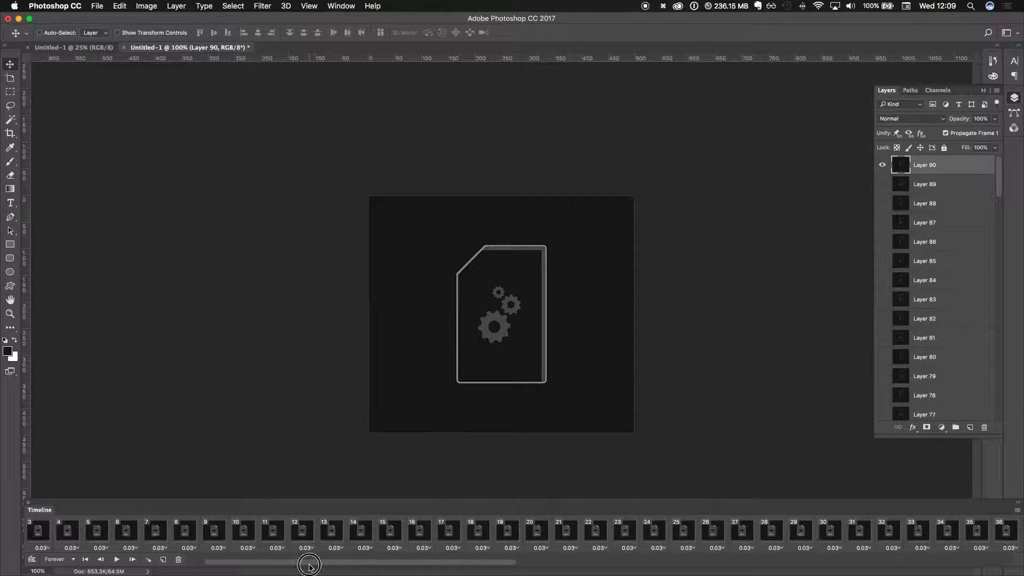
pyautogui.hscroll(-1, 210, 558)
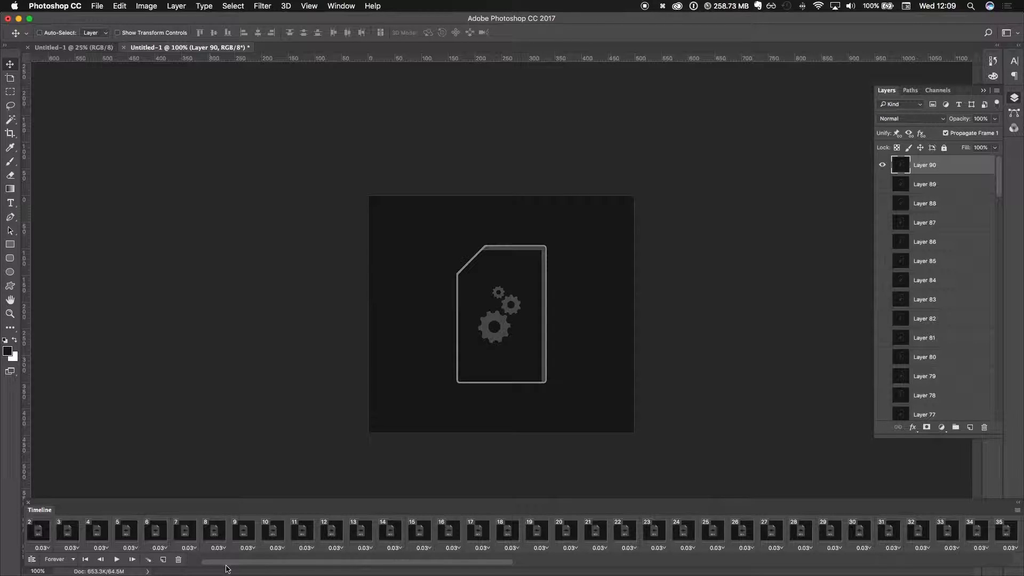
pyautogui.hscroll(-1, 176, 565)
# Step: Start a Save for Web export, set its format to GIF and reduce the colors to 128
pyautogui.press('alt+shift+super+s')
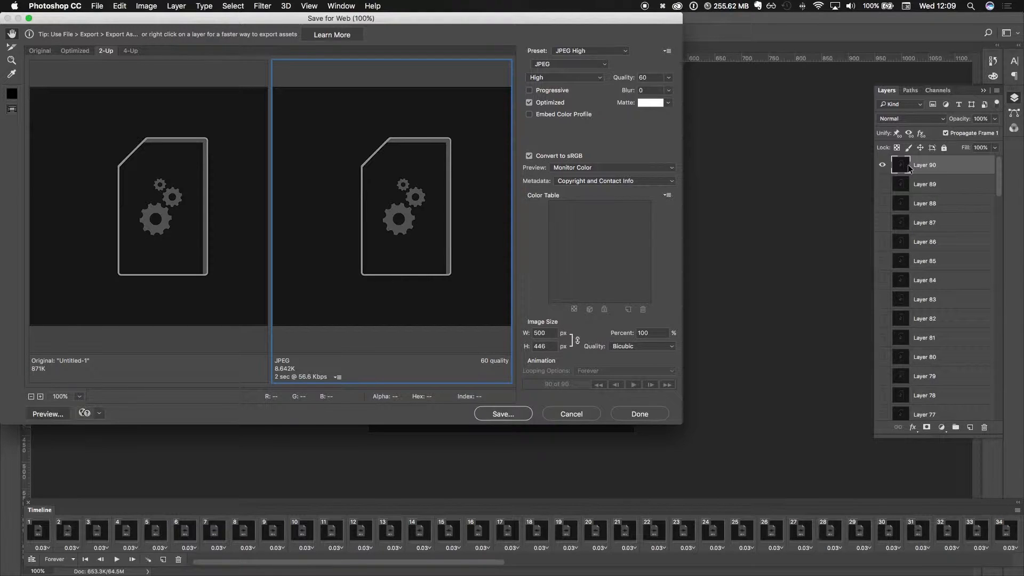
pyautogui.click(555, 63)
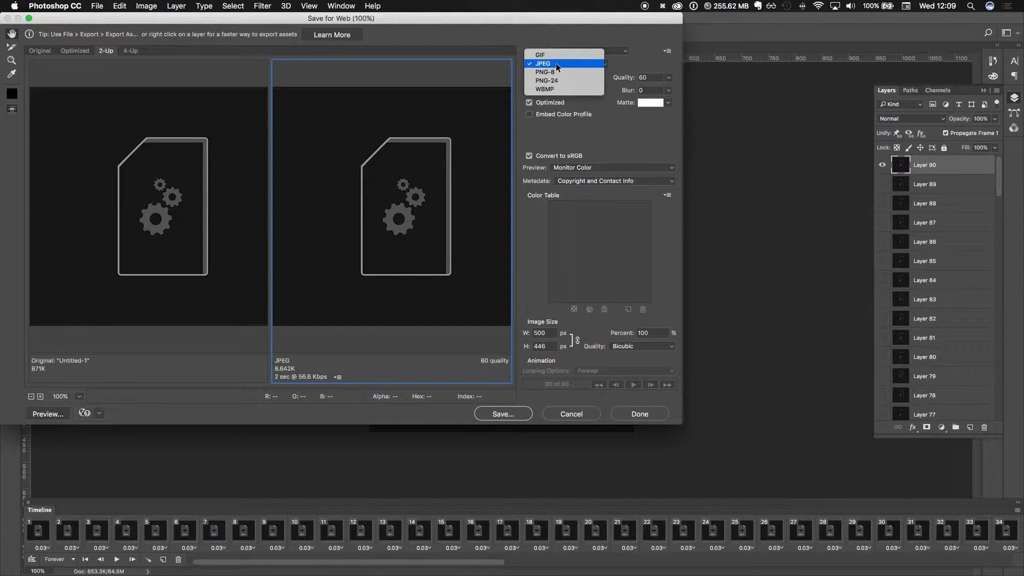
pyautogui.click(543, 63)
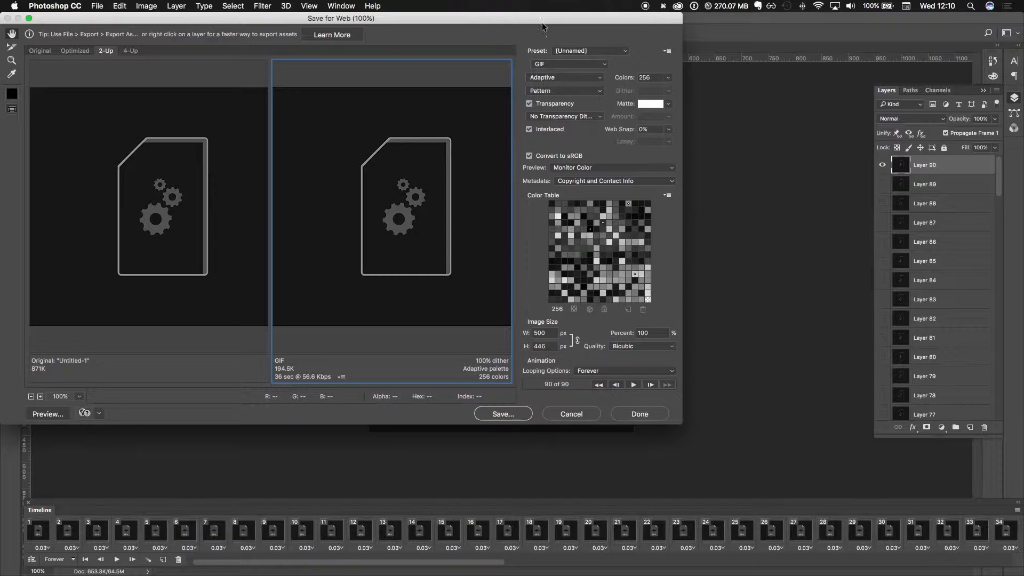
pyautogui.click(548, 63)
pyautogui.click(550, 72)
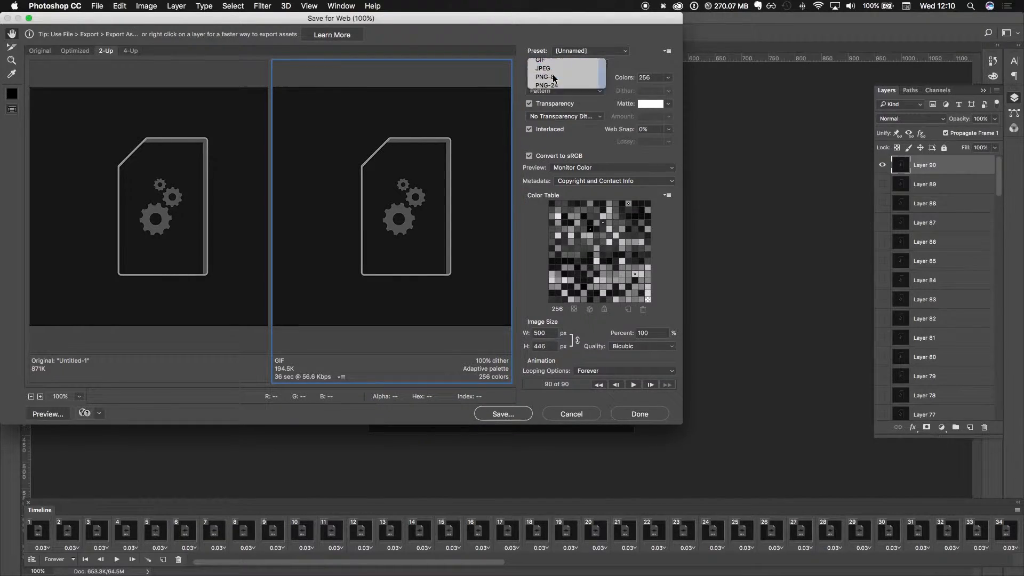
pyautogui.click(552, 64)
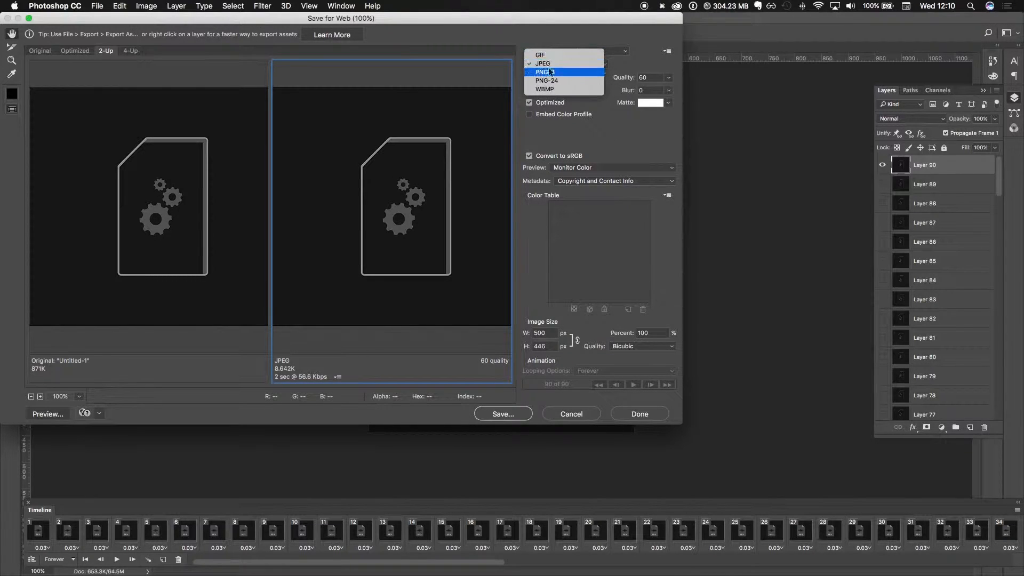
pyautogui.click(543, 56)
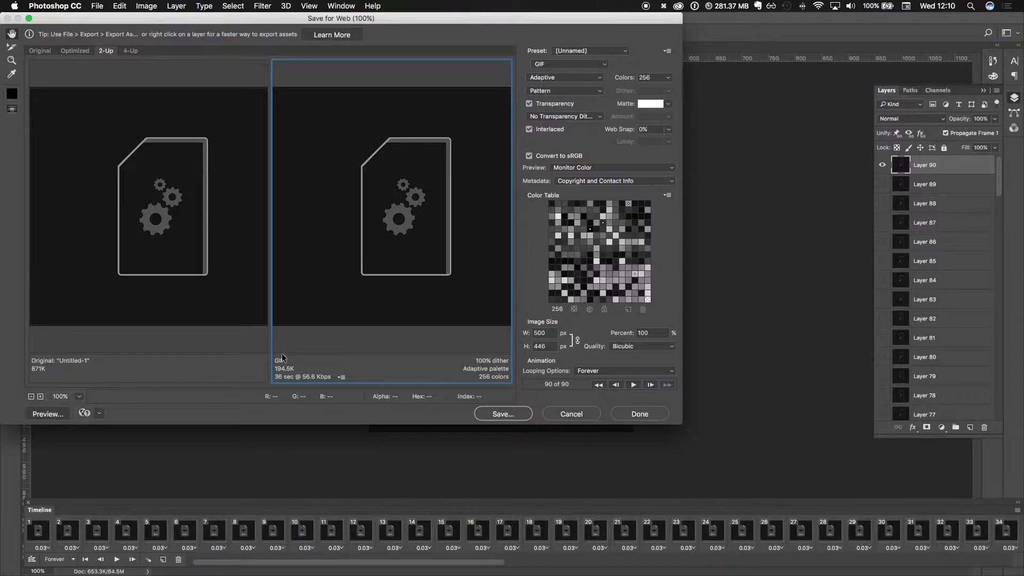
pyautogui.click(668, 78)
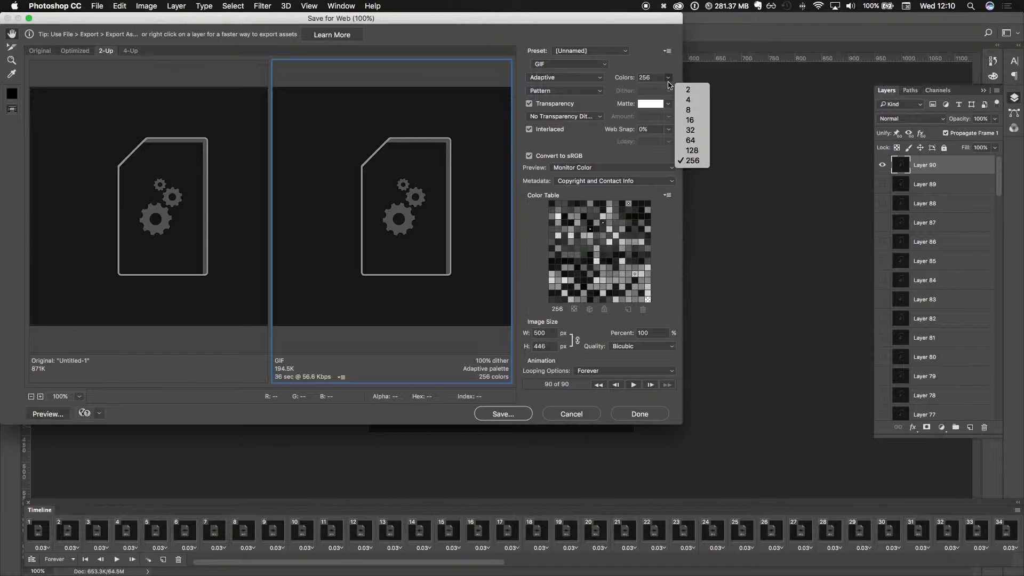
pyautogui.click(640, 145)
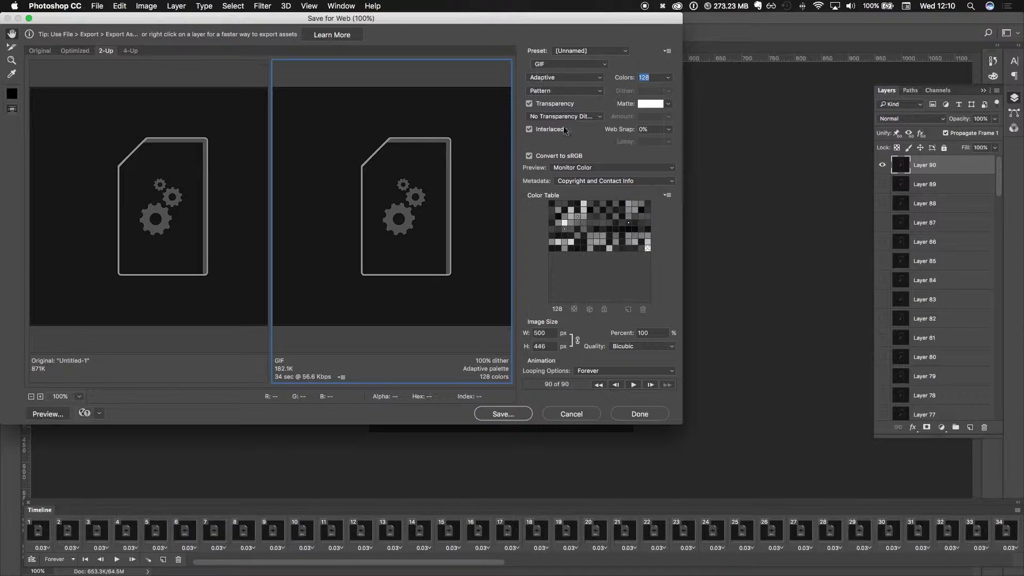
# Step: Reduce the GIF export to 64 colors and preview the animation's first frame
pyautogui.click(580, 77)
pyautogui.click(580, 77)
pyautogui.click(676, 77)
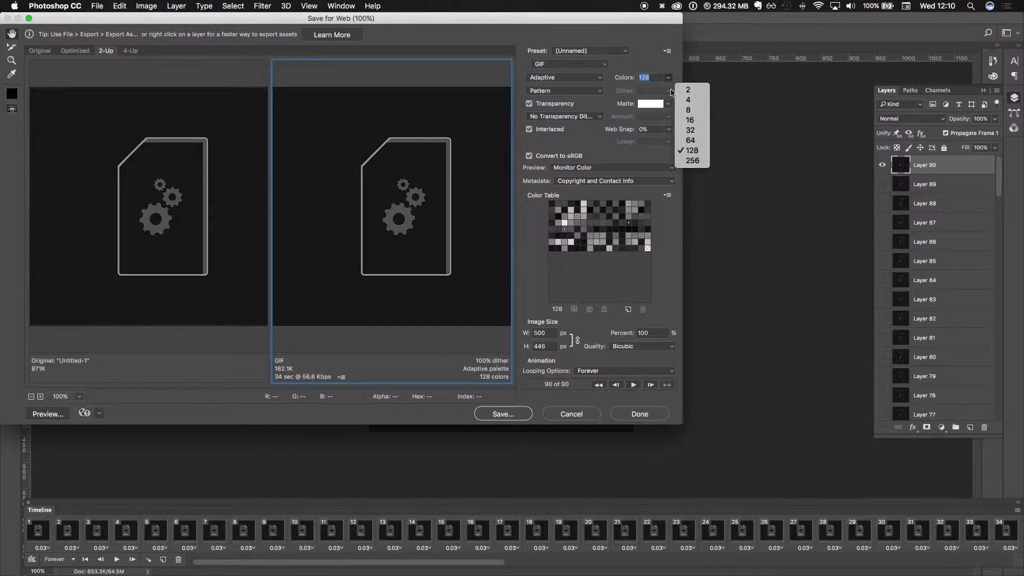
pyautogui.click(689, 140)
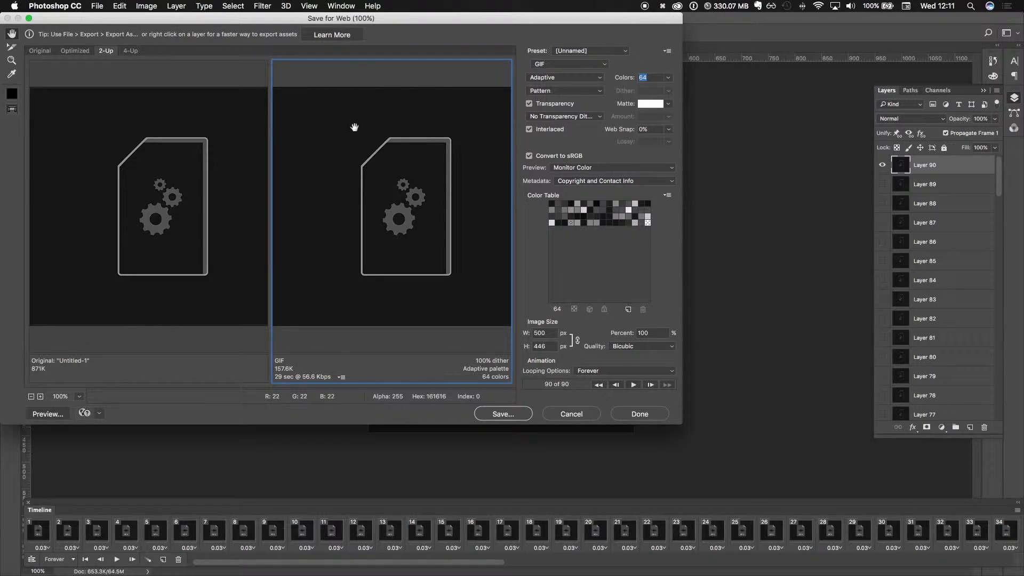
pyautogui.click(616, 385)
pyautogui.click(597, 384)
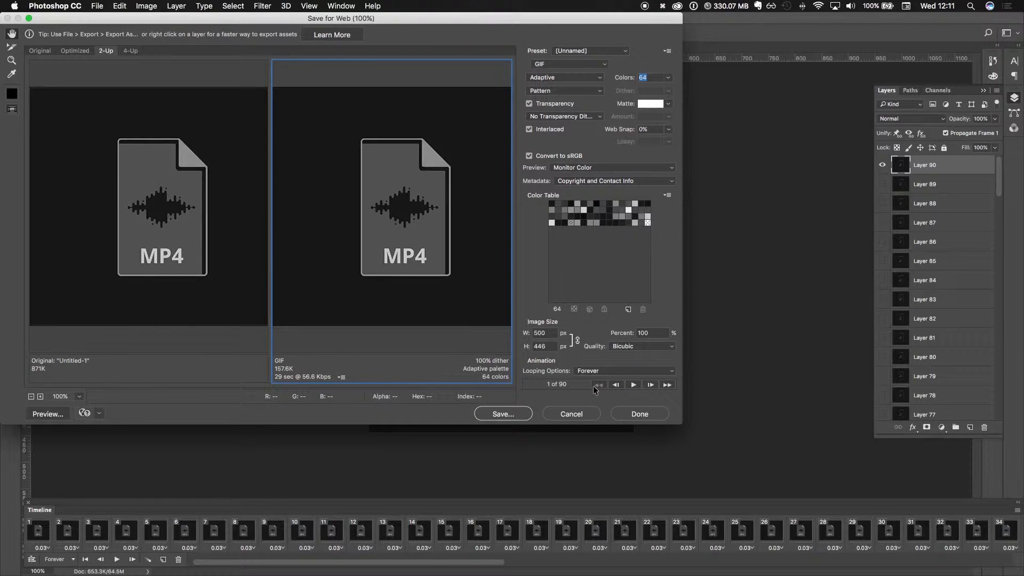
# Step: Compare the GIF preview at 4, 8, 16 and 32 colors, and return the setting to 64 colors
pyautogui.click(671, 76)
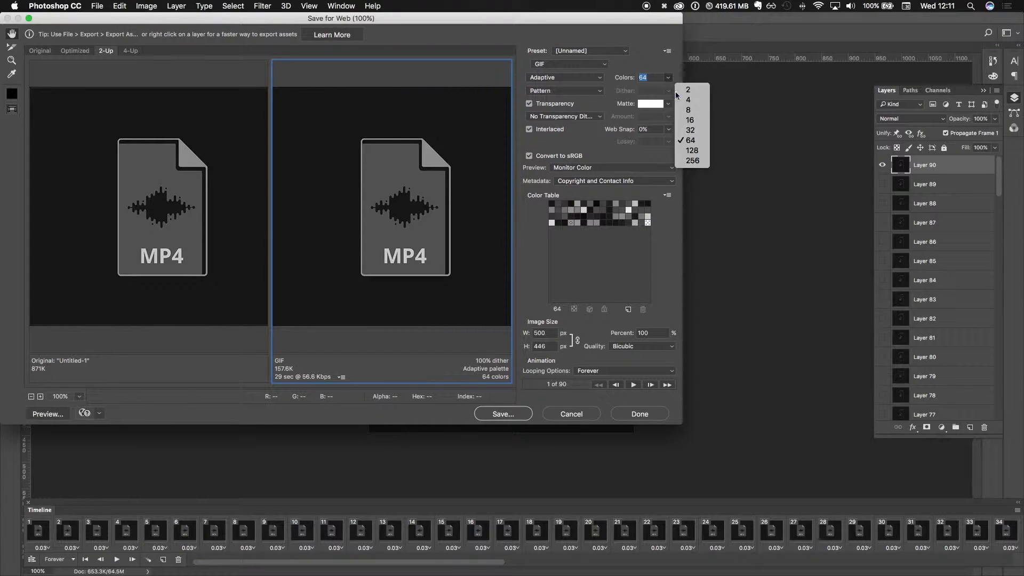
pyautogui.click(683, 102)
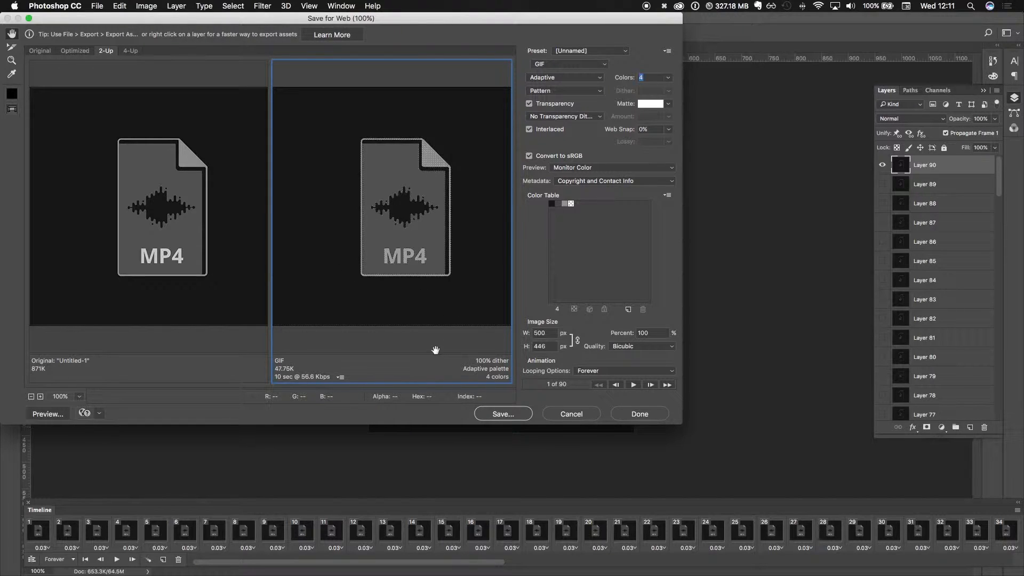
pyautogui.click(668, 78)
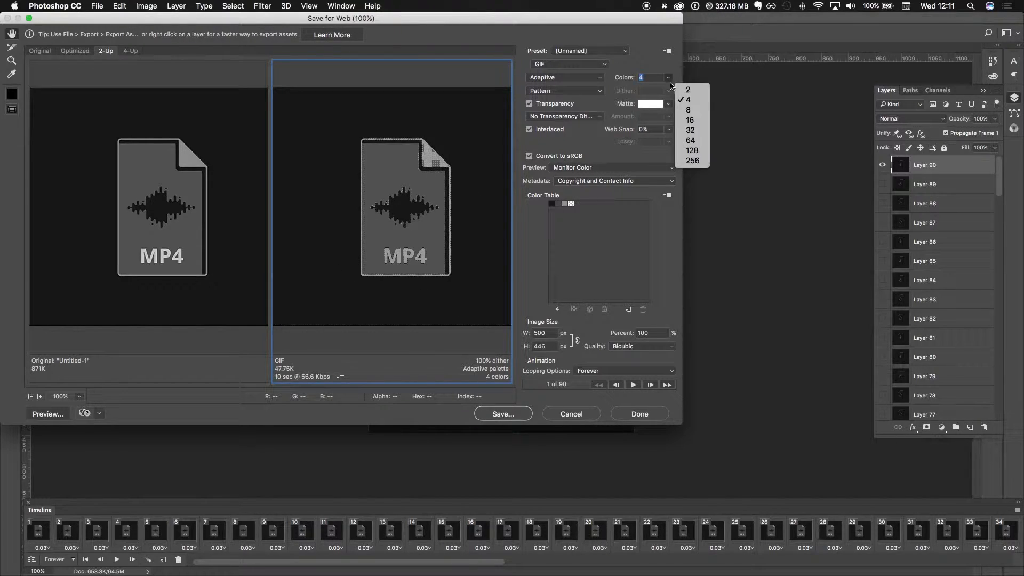
pyautogui.click(684, 114)
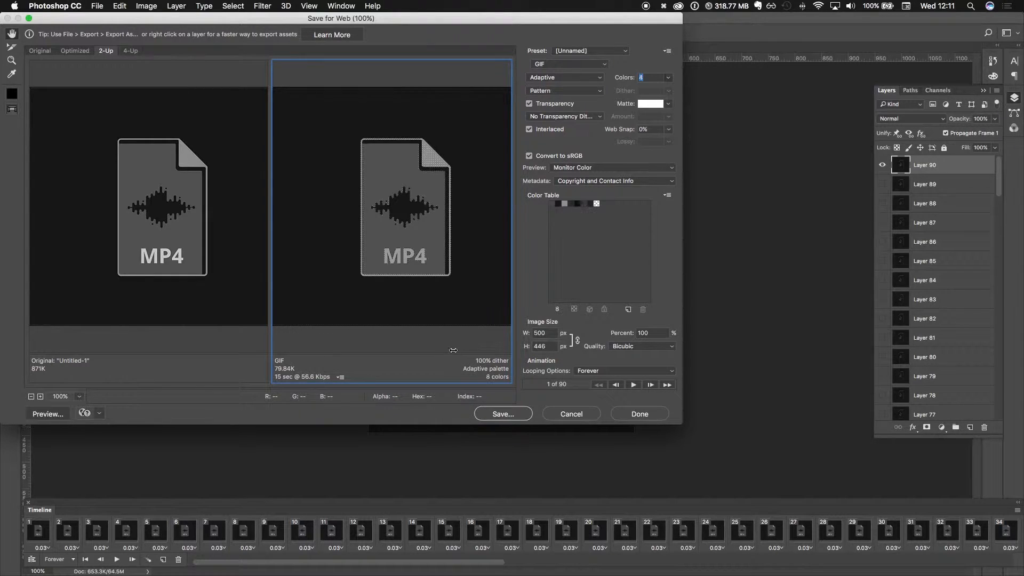
pyautogui.click(668, 78)
pyautogui.click(688, 110)
pyautogui.write('16')
pyautogui.press('Return')
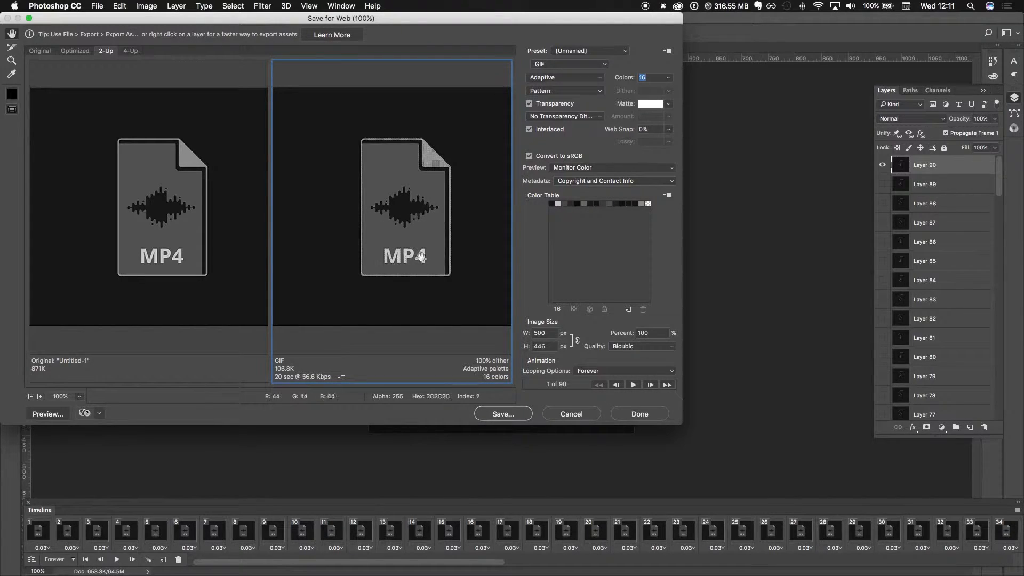
pyautogui.click(669, 78)
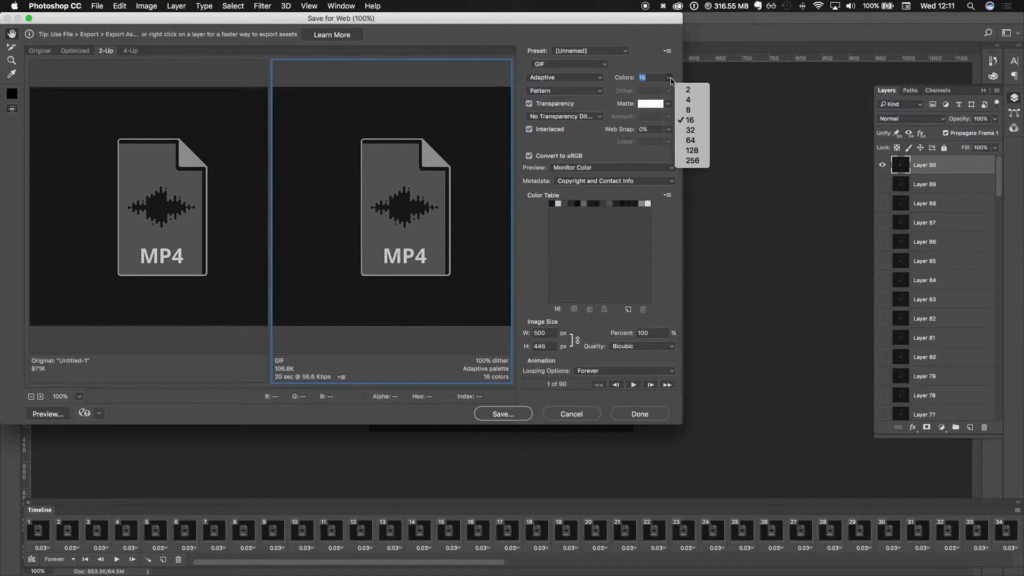
pyautogui.click(675, 131)
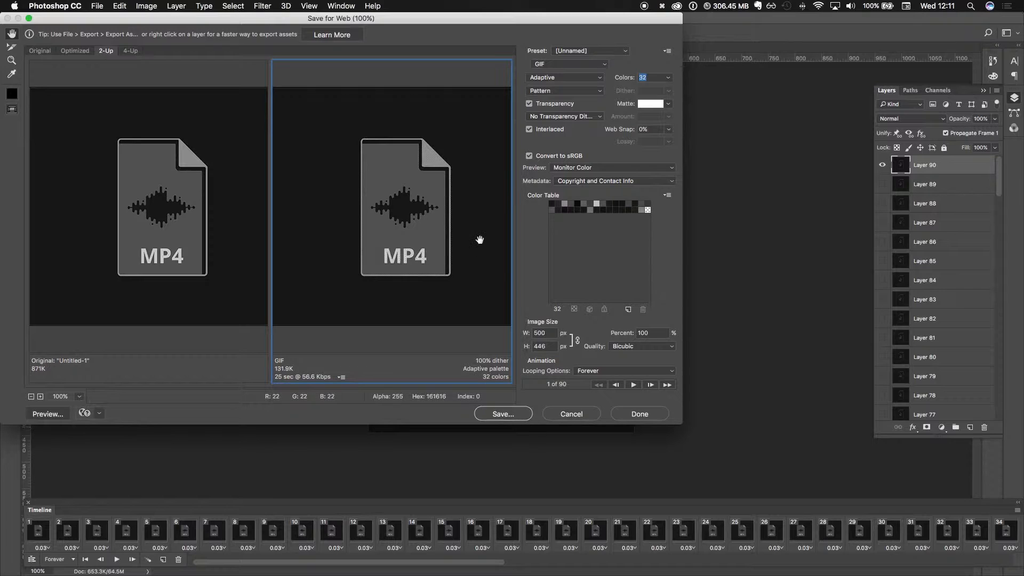
pyautogui.click(669, 78)
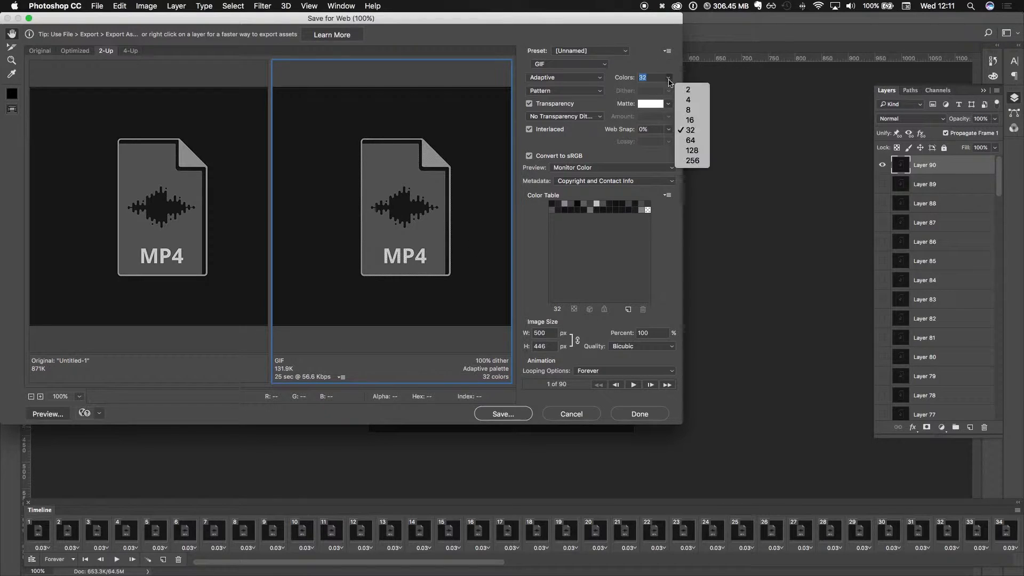
pyautogui.click(687, 142)
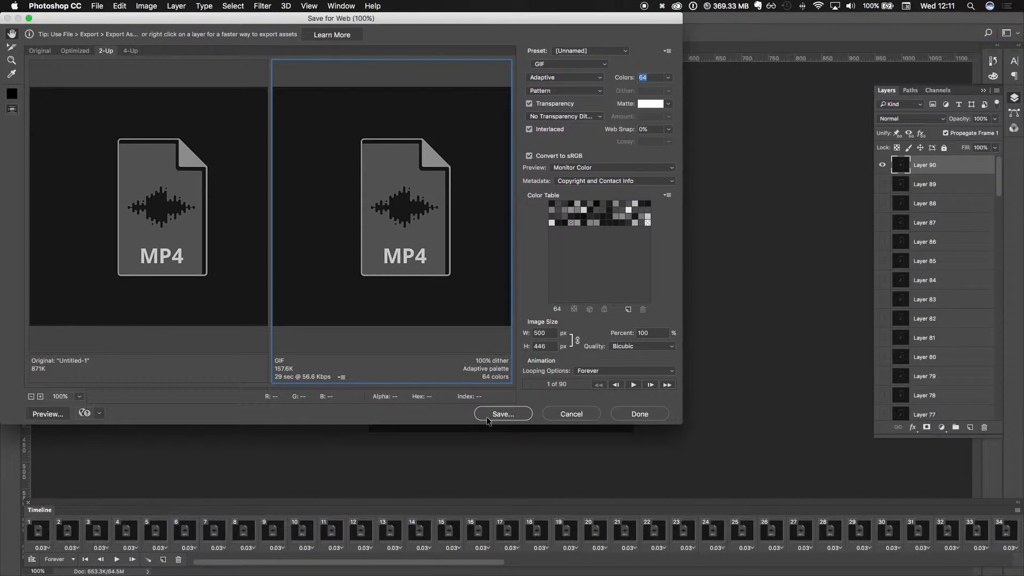
# Step: Save the optimized GIF to the iCloud Desktop folder under the name "mp4 process"
pyautogui.click(501, 415)
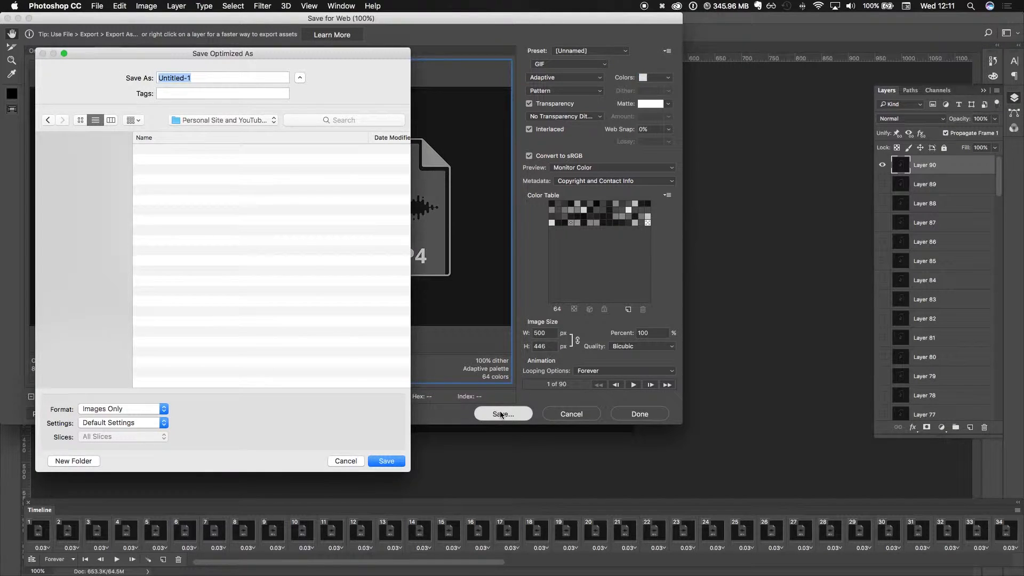
pyautogui.click(204, 120)
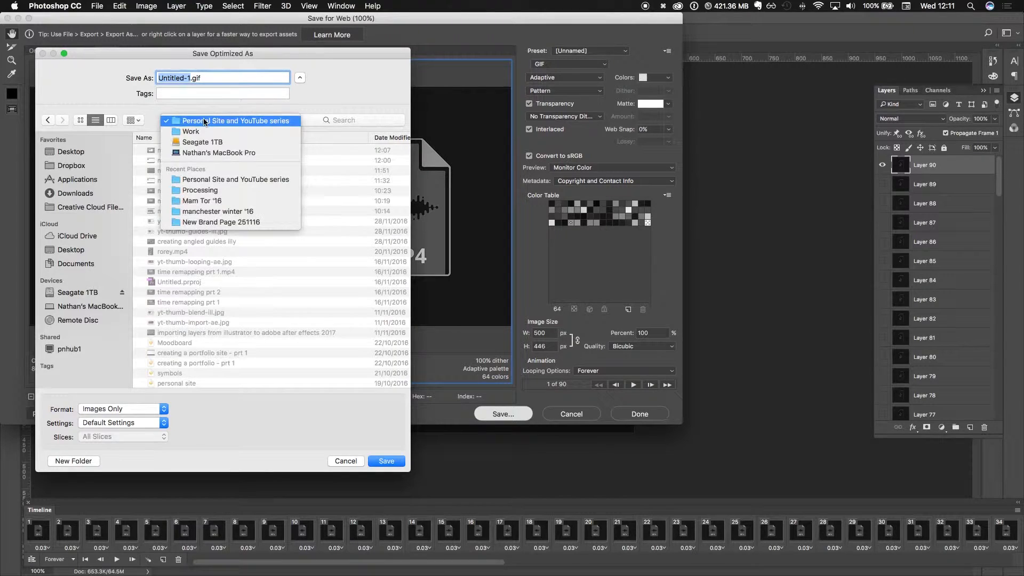
pyautogui.click(203, 121)
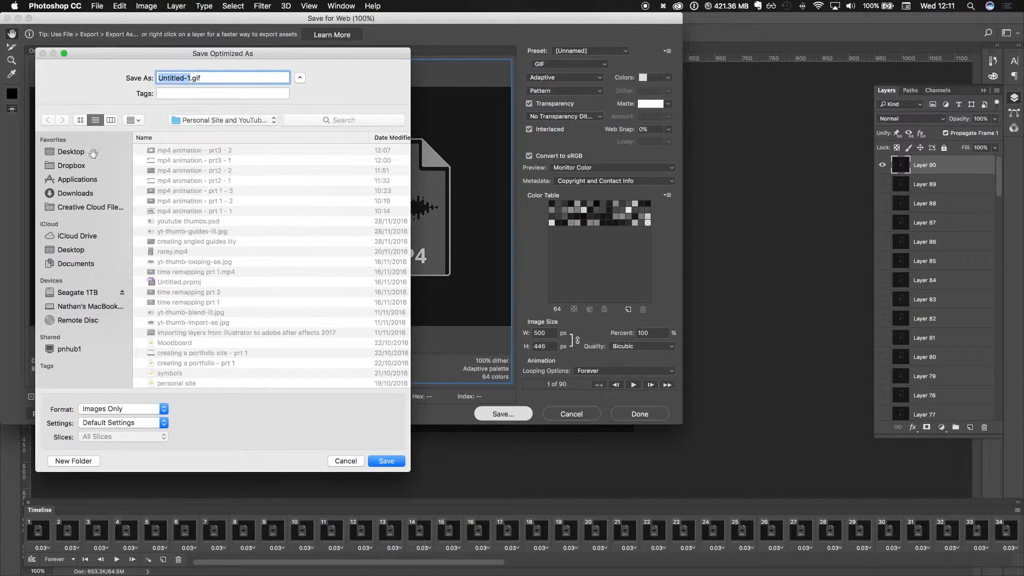
pyautogui.click(67, 249)
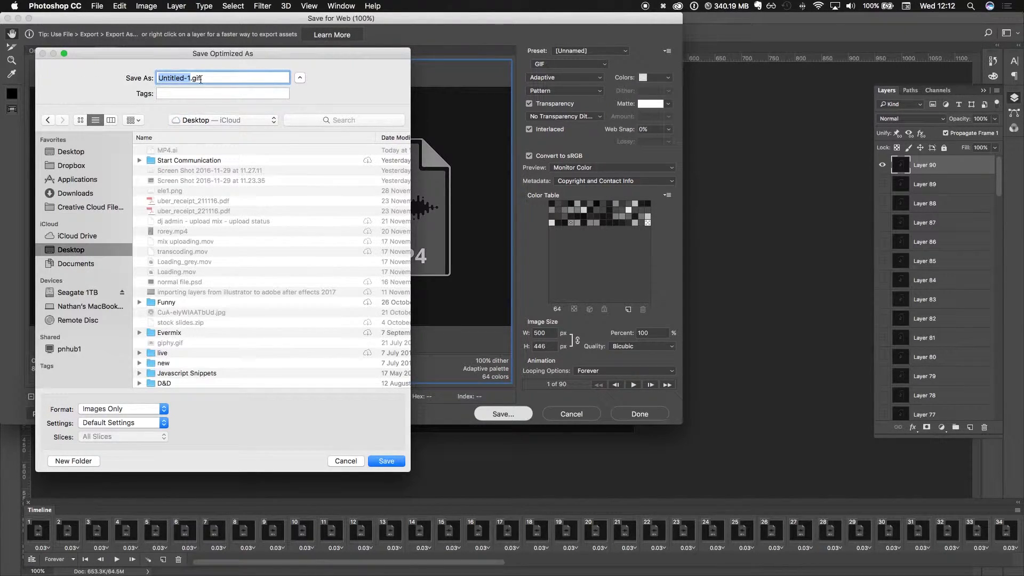
pyautogui.write('mp4 process')
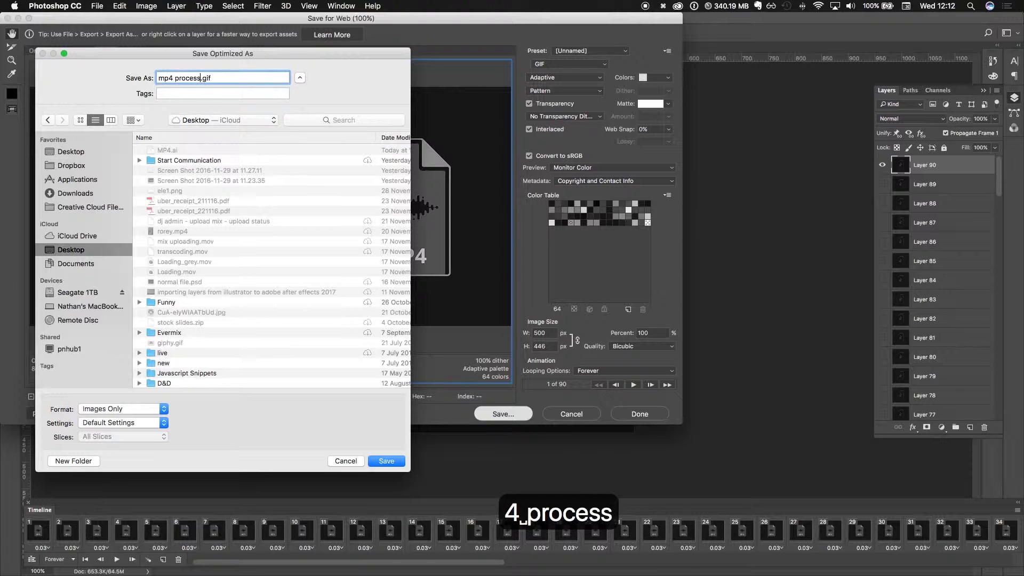
pyautogui.press('Return')
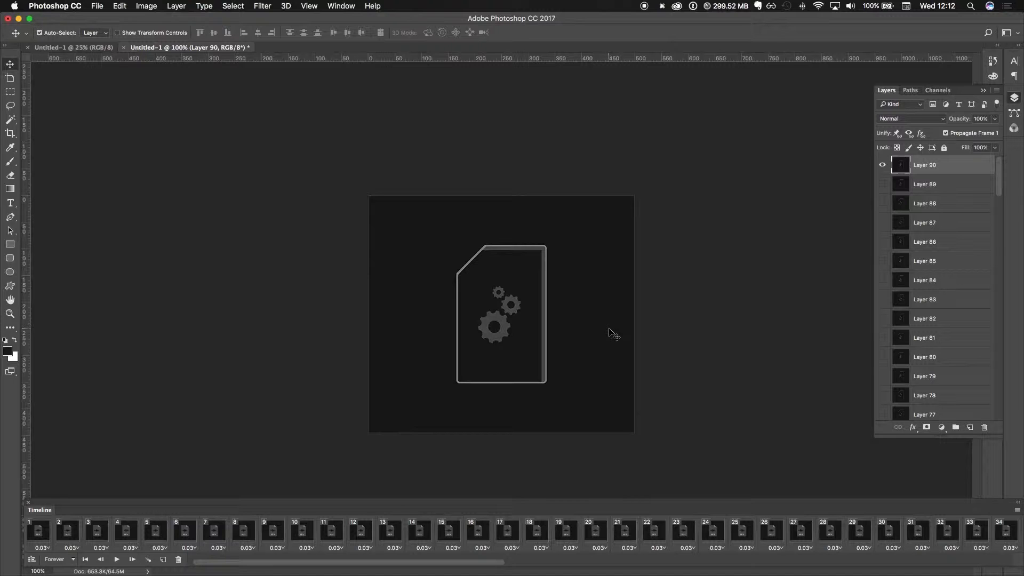
# Step: Save the layered document to the Desktop as mp4-process.psd in Photoshop format with Maximize Compatibility on
pyautogui.press('super+shift+s')
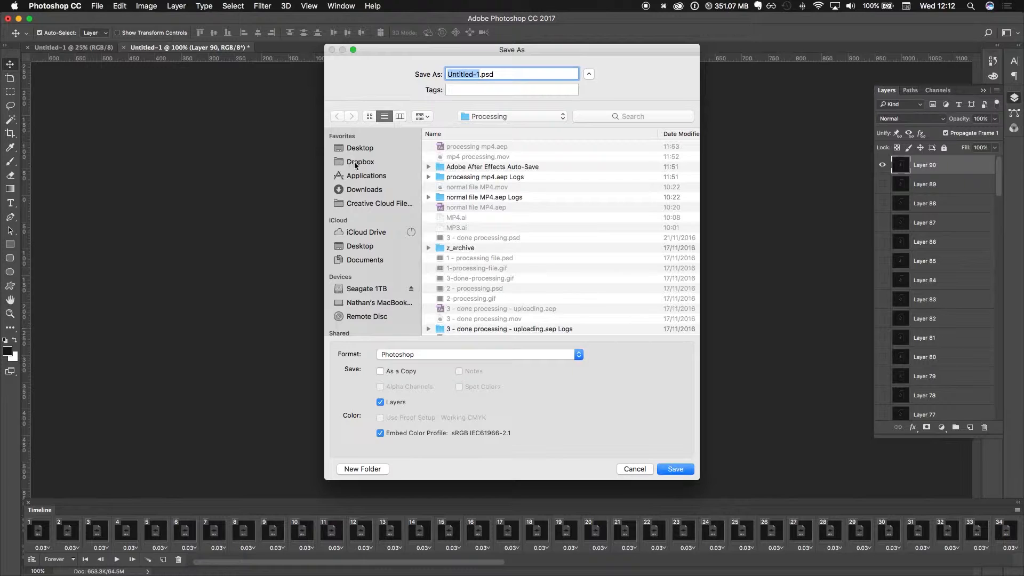
pyautogui.click(368, 148)
pyautogui.click(468, 146)
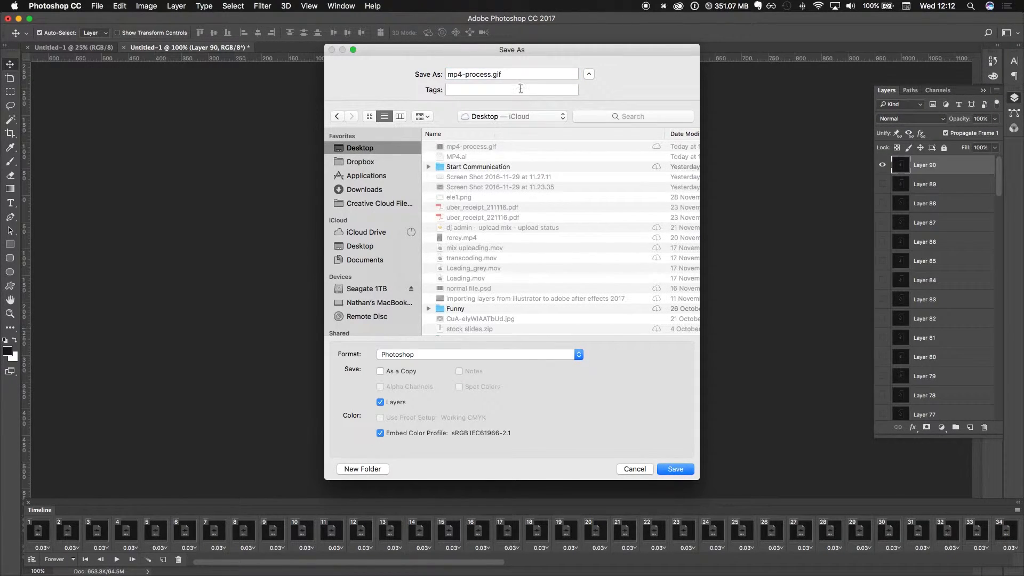
pyautogui.click(487, 354)
pyautogui.click(684, 417)
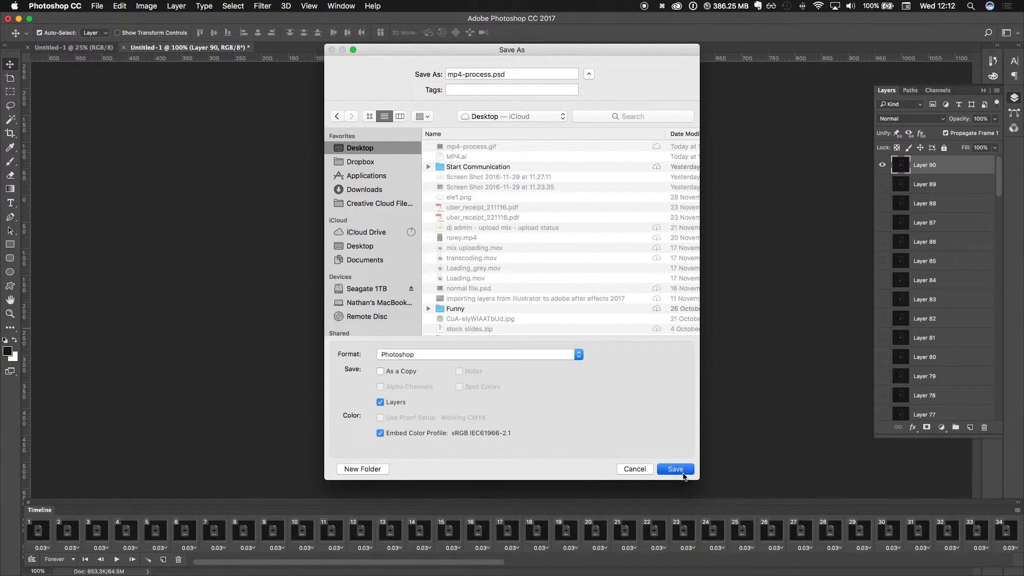
pyautogui.press('Return')
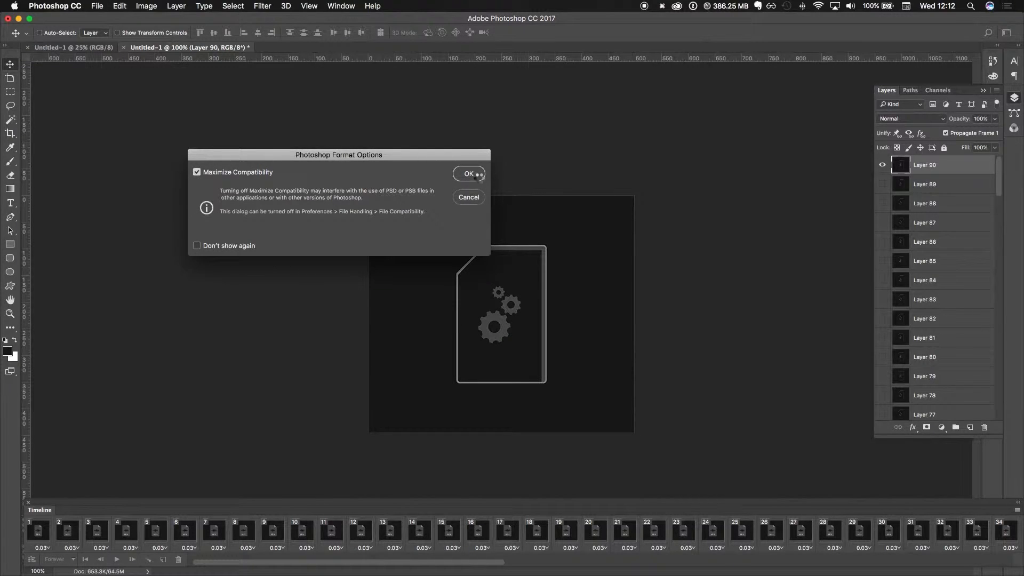
pyautogui.click(478, 173)
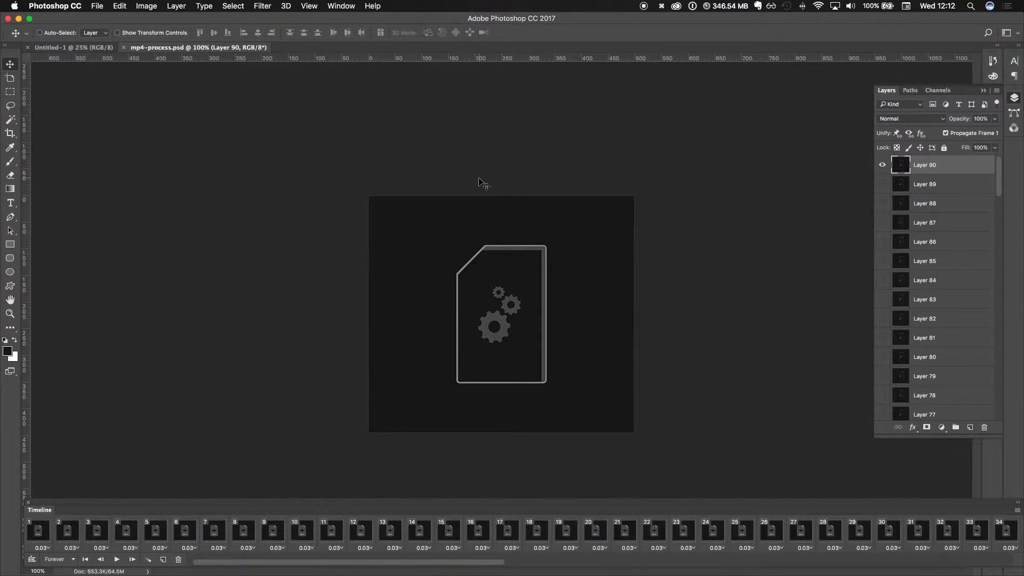
# Step: Switch to Finder, locate mp4-process.gif in the Desktop folder and open it in a new Chrome tab
pyautogui.press('super+Tab')
pyautogui.press('super+Tab')
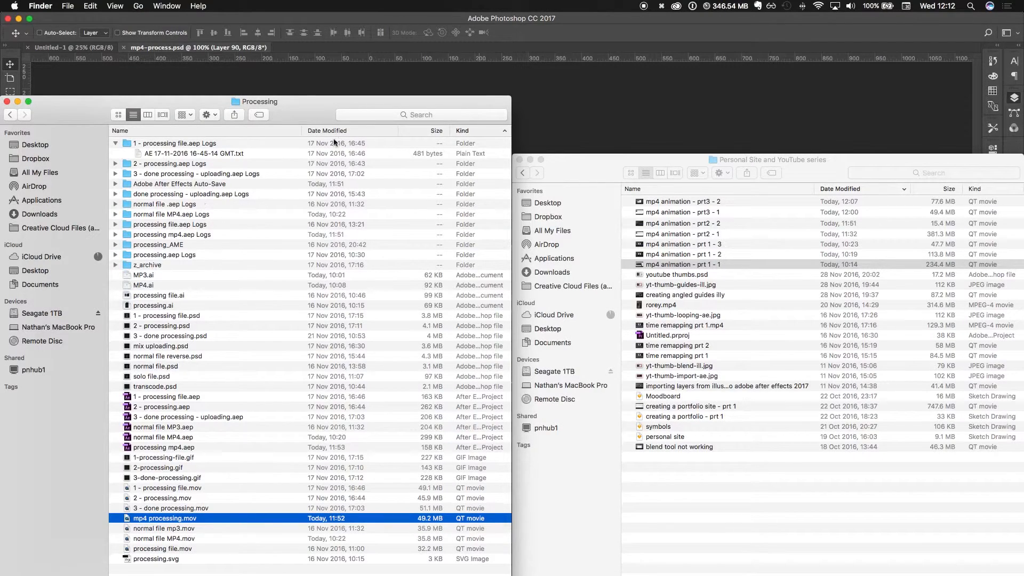
pyautogui.moveTo(589, 160); pyautogui.dragTo(589, 137)
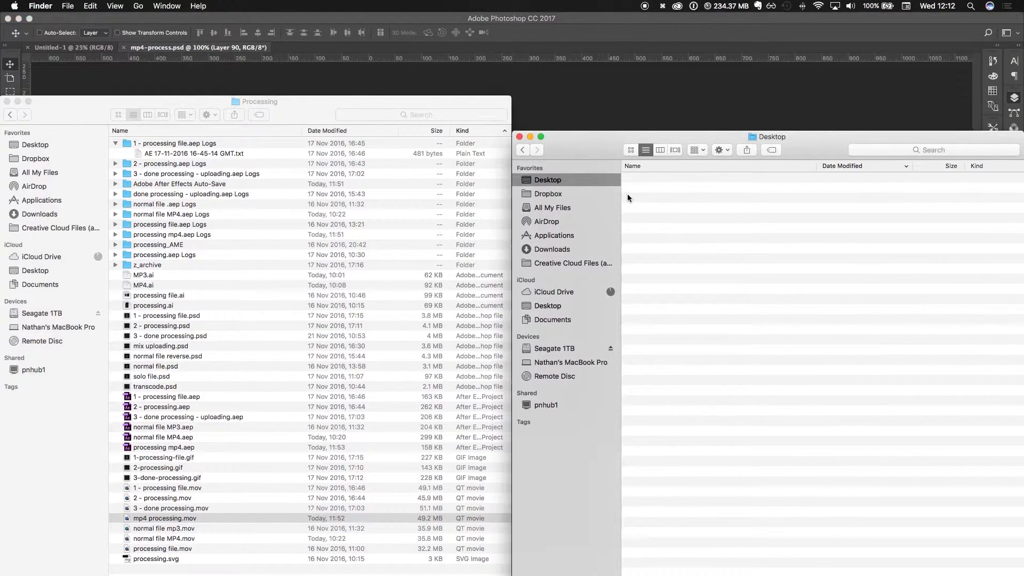
pyautogui.click(675, 189)
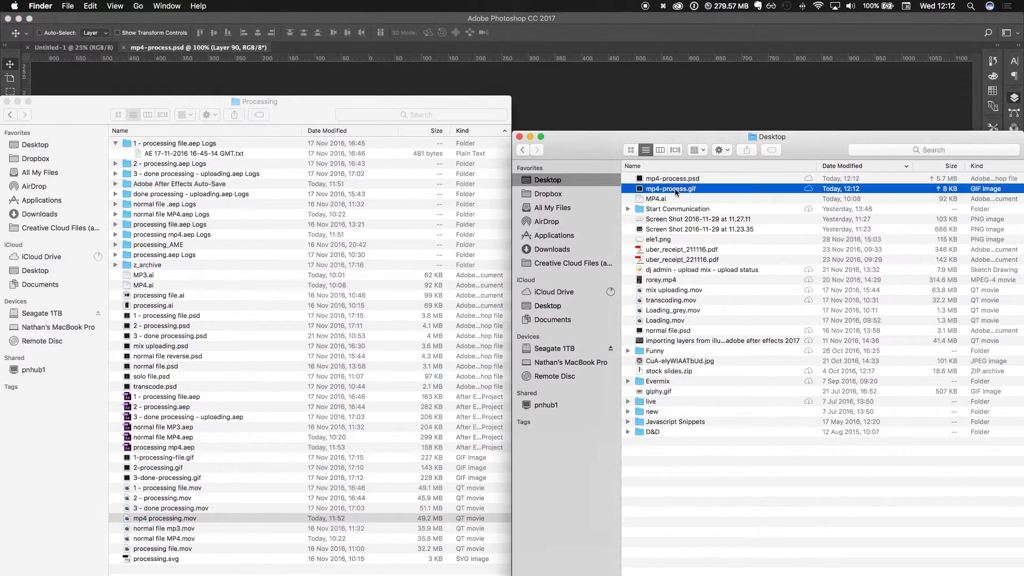
pyautogui.press('super+Tab')
pyautogui.press('super+Tab')
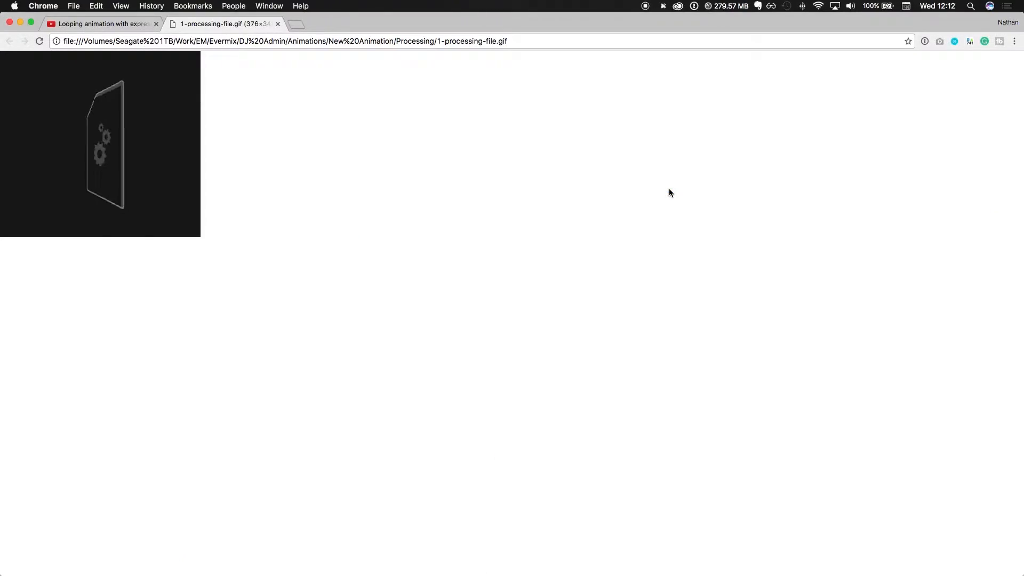
pyautogui.press('super+Tab')
pyautogui.moveTo(671, 192); pyautogui.dragTo(309, 31)
pyautogui.press('super+Tab')
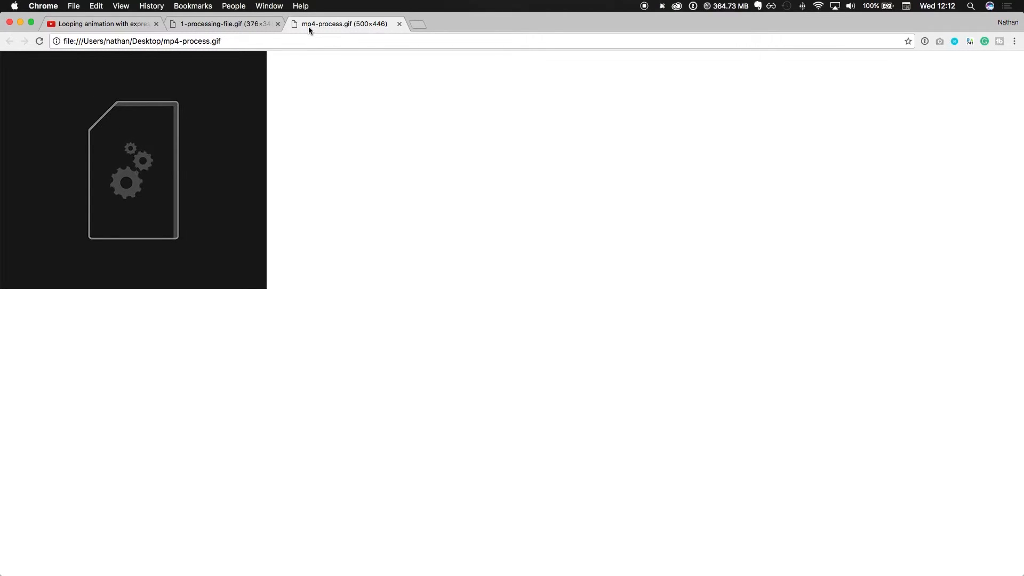
# Step: View the 1-processing-file.gif animation in its browser tab to compare it with the new GIF
pyautogui.click(208, 23)
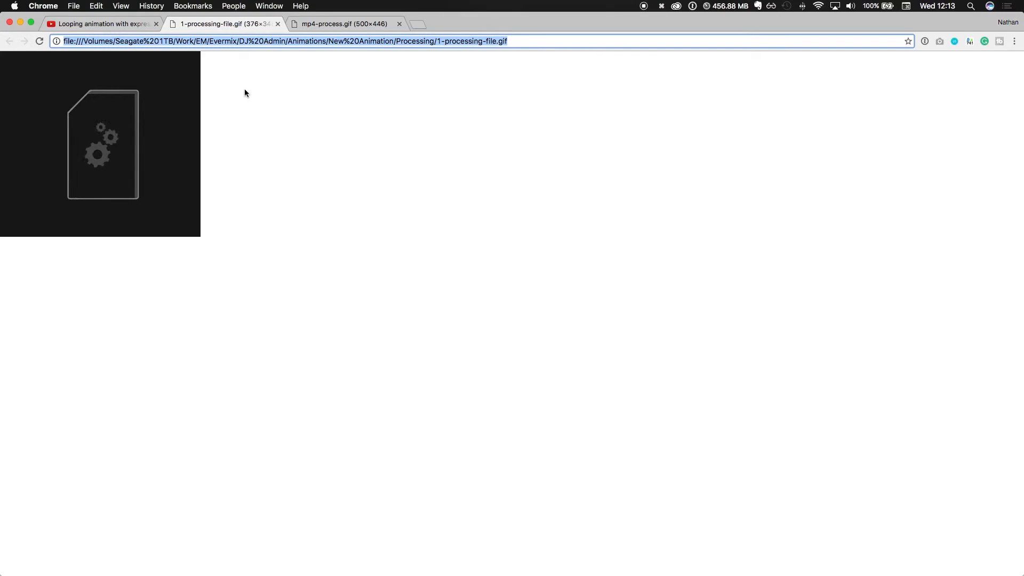
pyautogui.click(135, 118)
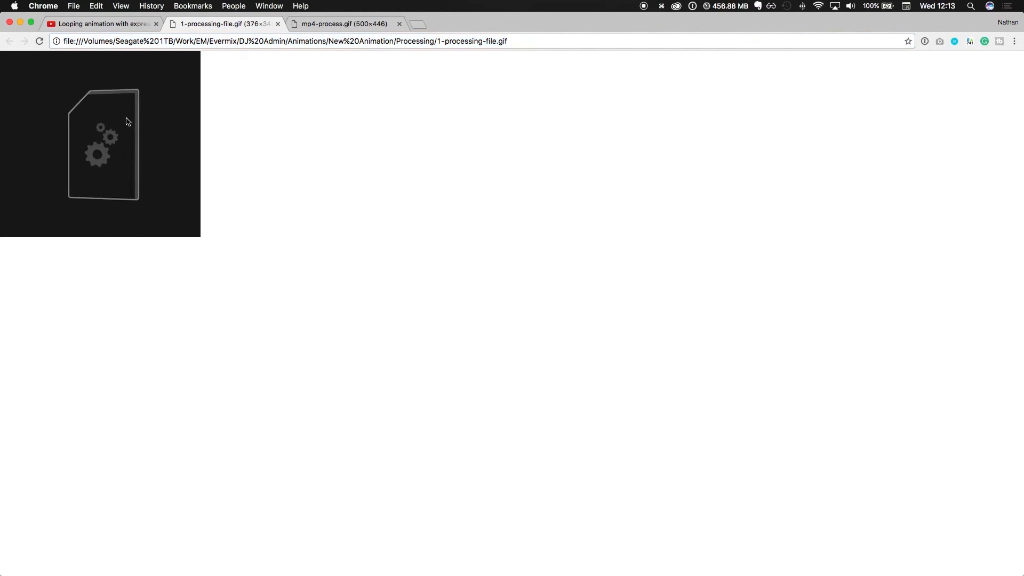